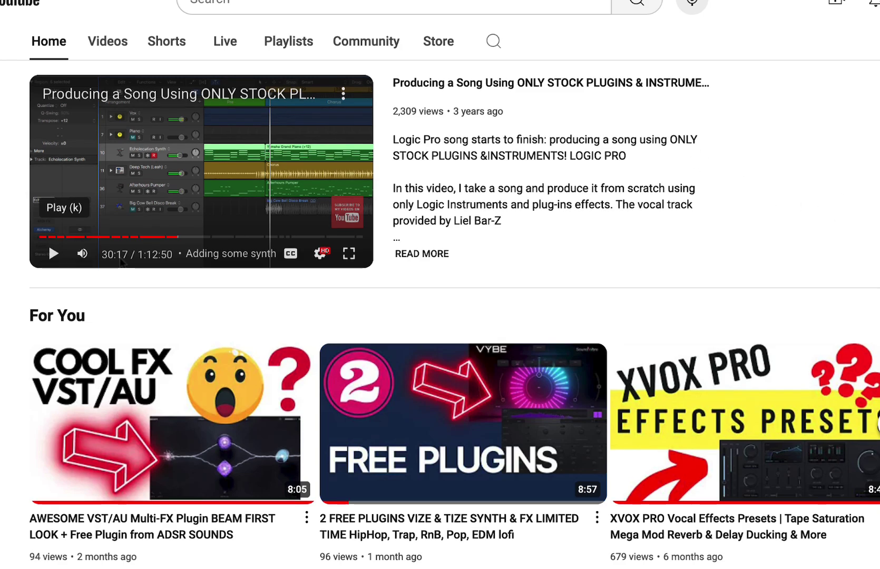
- Browse the channel's Videos tab to find the Logic Pro 11 Session Players tutorials
{"action": "scroll", "coordinate": [121, 262], "scroll_direction": "down", "scroll_amount": 8}
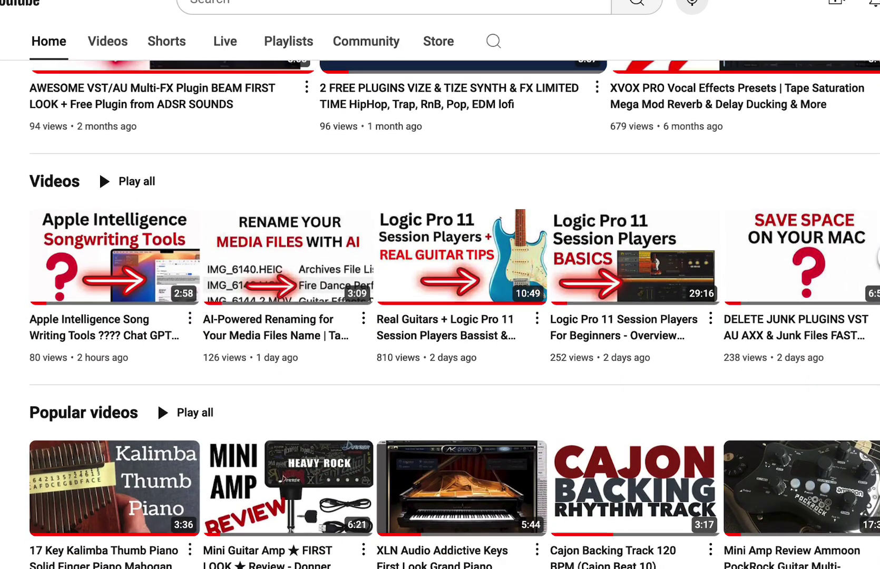
{"action": "scroll", "coordinate": [120, 261], "scroll_direction": "down", "scroll_amount": 2}
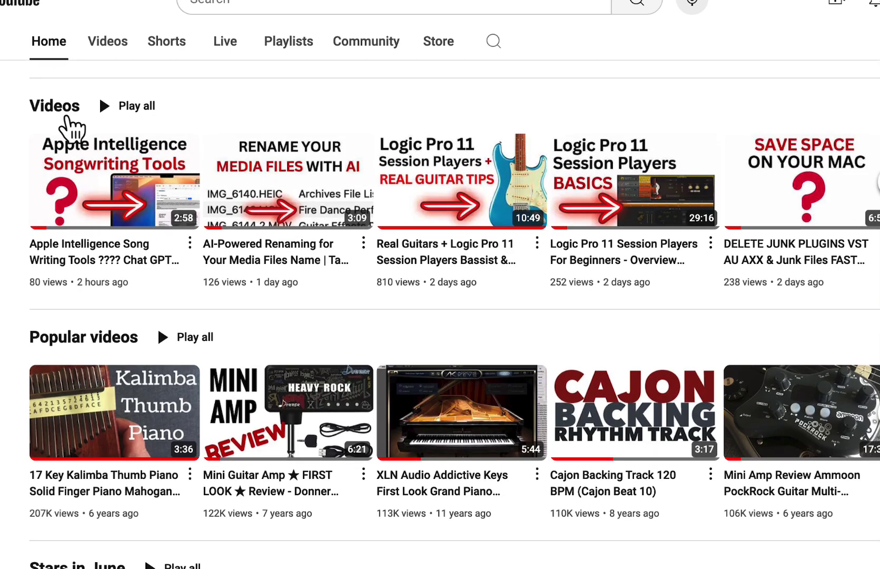
{"action": "left_click", "coordinate": [64, 107]}
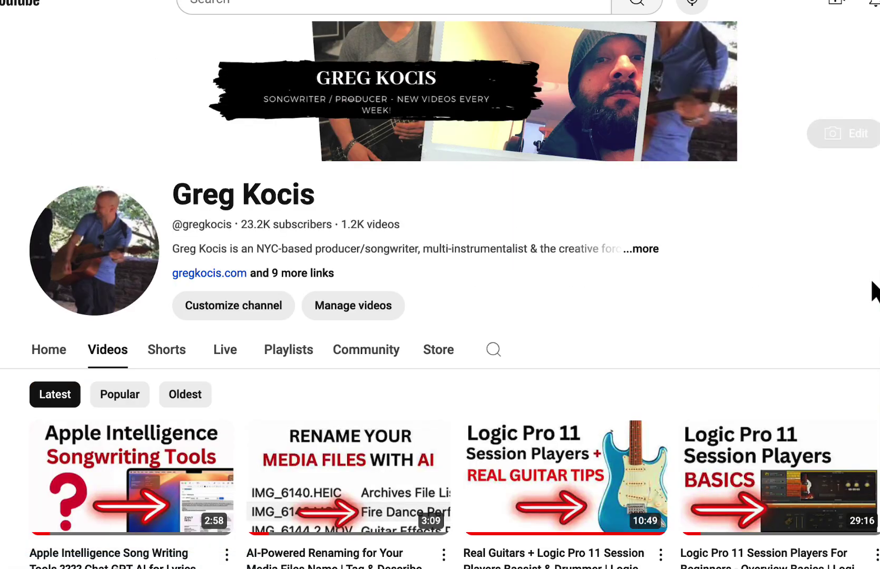
{"action": "scroll", "coordinate": [440, 285], "scroll_direction": "down", "scroll_amount": 2}
{"action": "scroll", "coordinate": [440, 284], "scroll_direction": "down", "scroll_amount": 5}
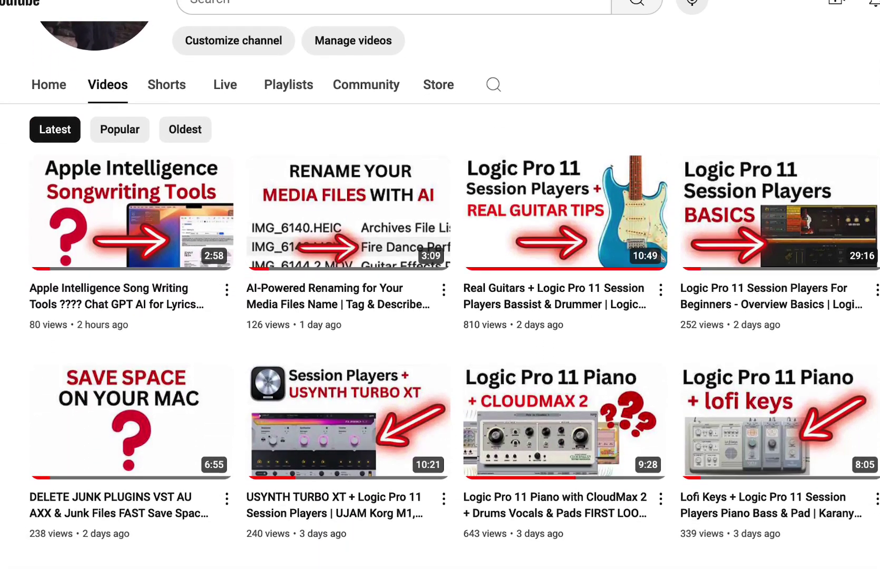
{"action": "scroll", "coordinate": [440, 317], "scroll_direction": "down", "scroll_amount": 1}
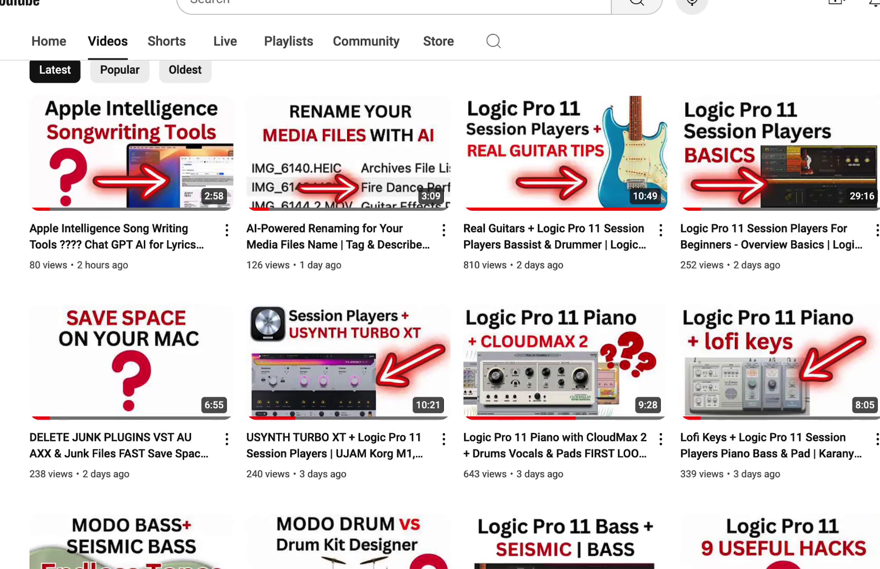
{"action": "scroll", "coordinate": [440, 317], "scroll_direction": "down", "scroll_amount": 1}
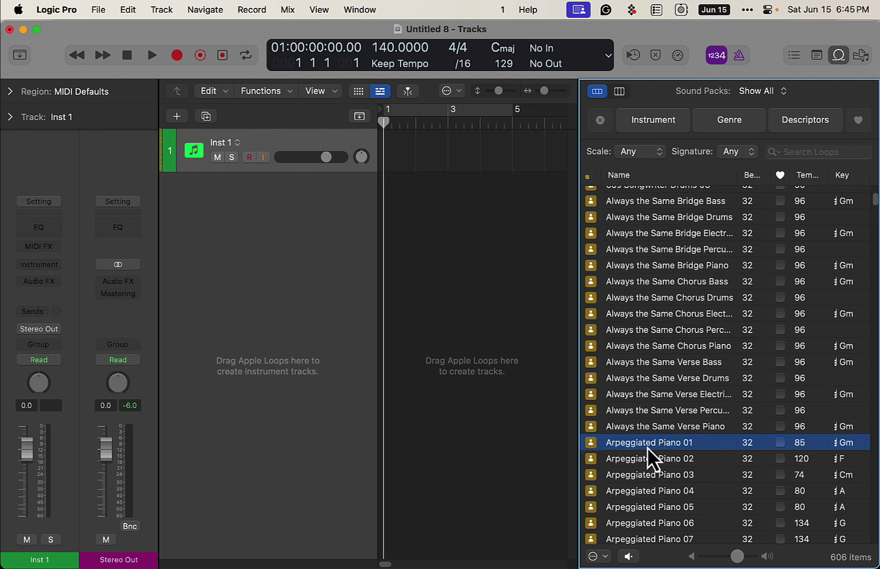
- Add the Arpeggiated Piano 01 loop, close the Loop Browser, and cycle bars 1–9
{"action": "left_click_drag", "start_coordinate": [666, 447], "coordinate": [393, 178]}
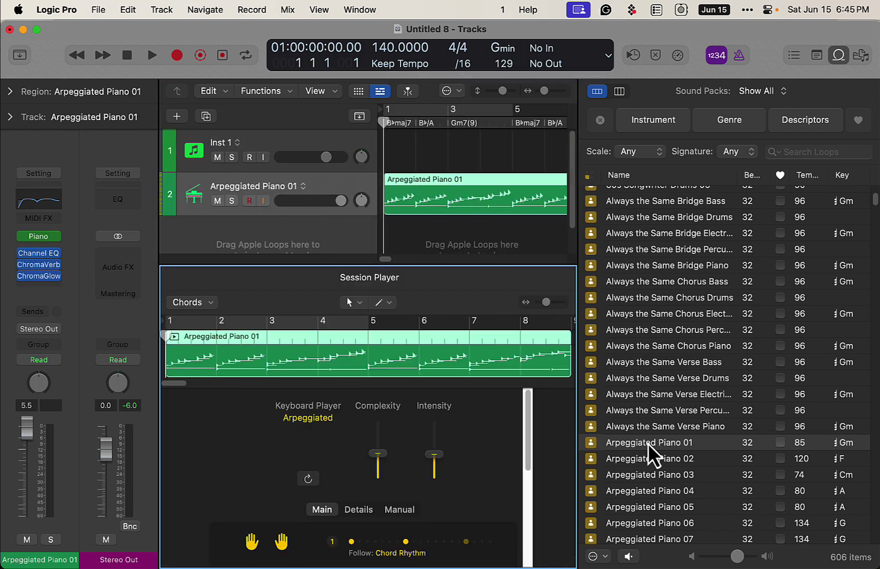
{"action": "left_click", "coordinate": [838, 55]}
{"action": "left_click", "coordinate": [416, 110]}
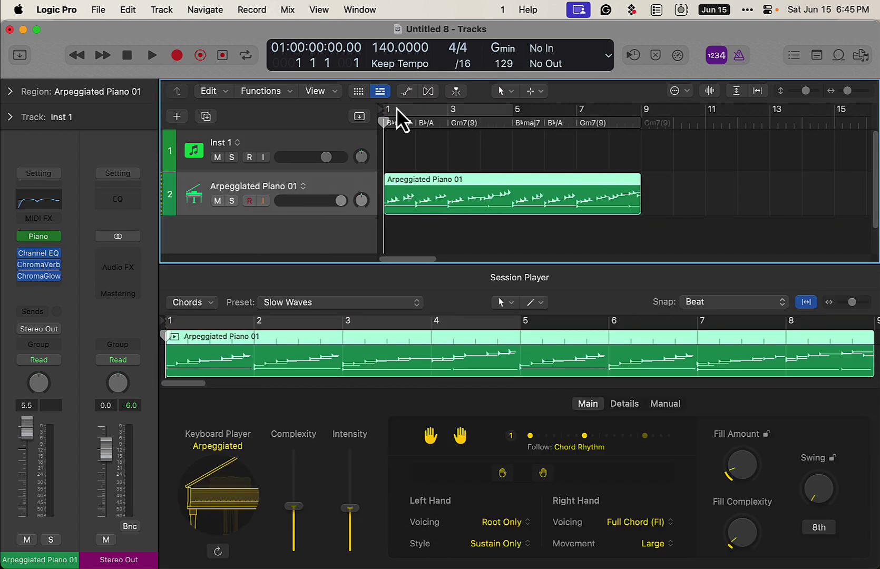
{"action": "left_click_drag", "start_coordinate": [504, 127], "coordinate": [637, 141]}
- Create Keyboard Player Session Player tracks in the Freely and Simple Pad styles
{"action": "left_click", "coordinate": [177, 122]}
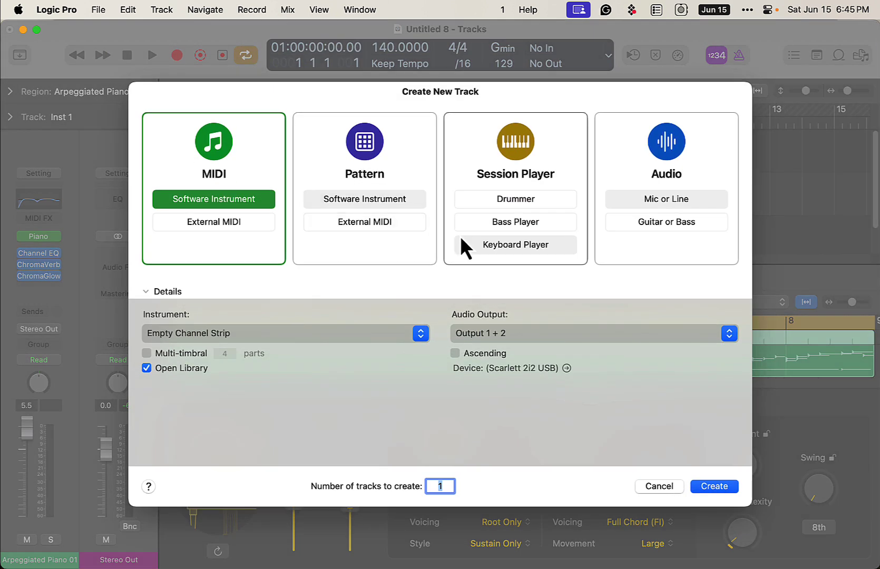
{"action": "left_click", "coordinate": [509, 244]}
{"action": "left_click", "coordinate": [331, 328]}
{"action": "left_click", "coordinate": [332, 310]}
{"action": "left_click", "coordinate": [728, 489]}
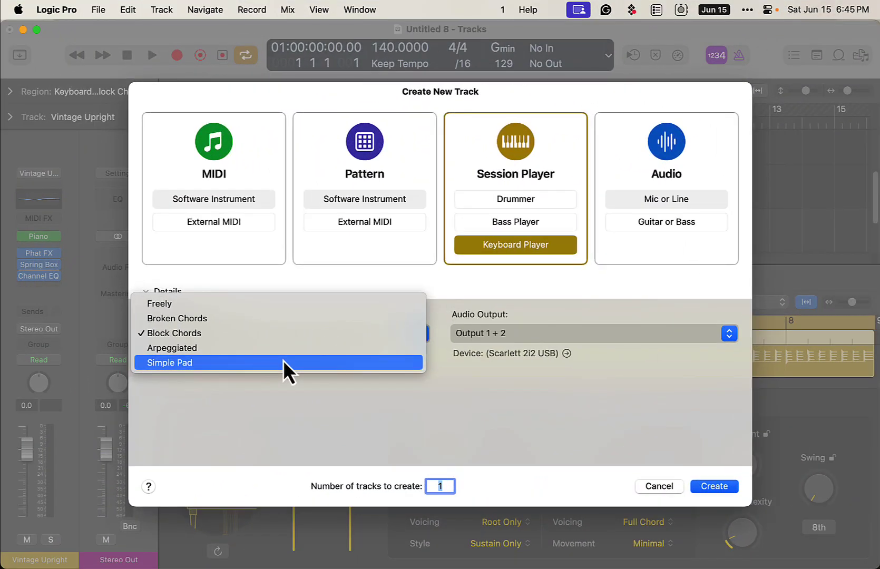
{"action": "left_click", "coordinate": [284, 362]}
{"action": "left_click", "coordinate": [706, 485]}
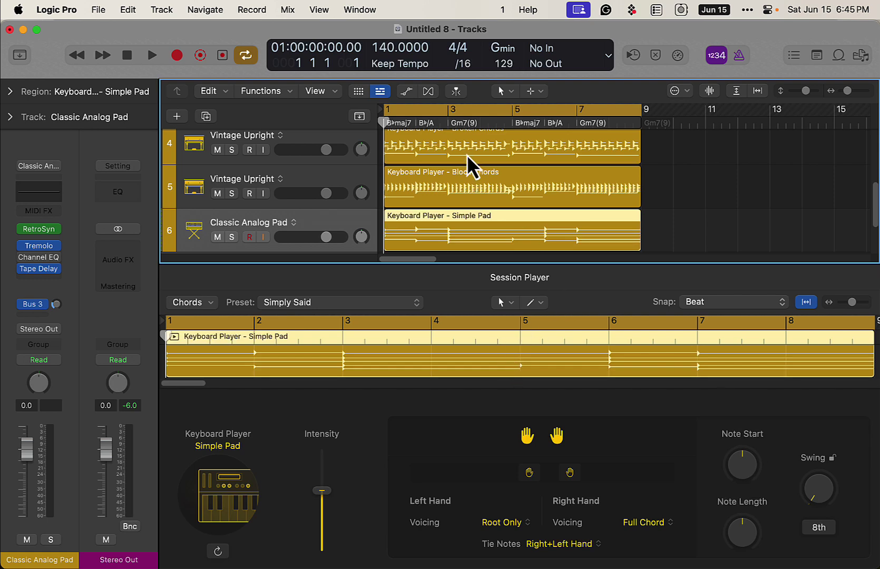
- Play the arrangement, toggle the cycle off and back on, stop, and hide the editor
{"action": "key", "text": "space"}
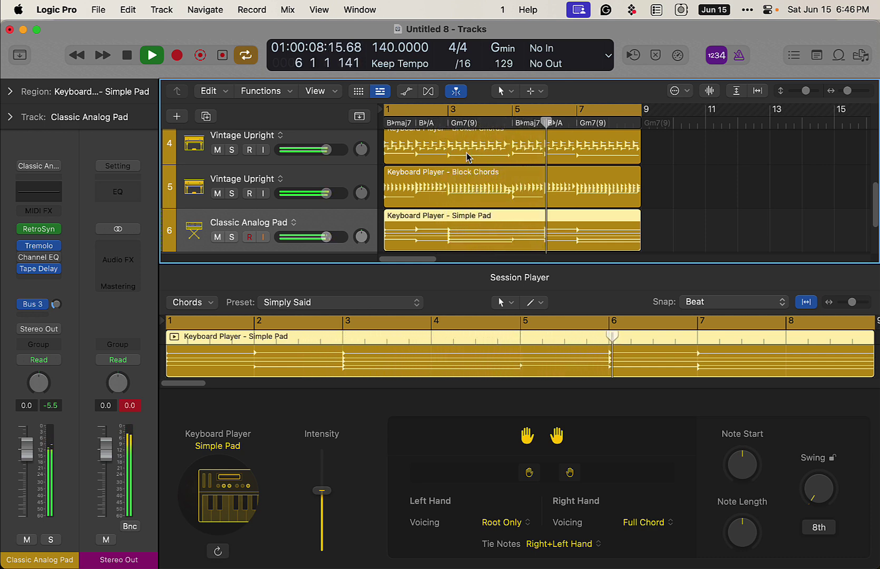
{"action": "left_click", "coordinate": [440, 112]}
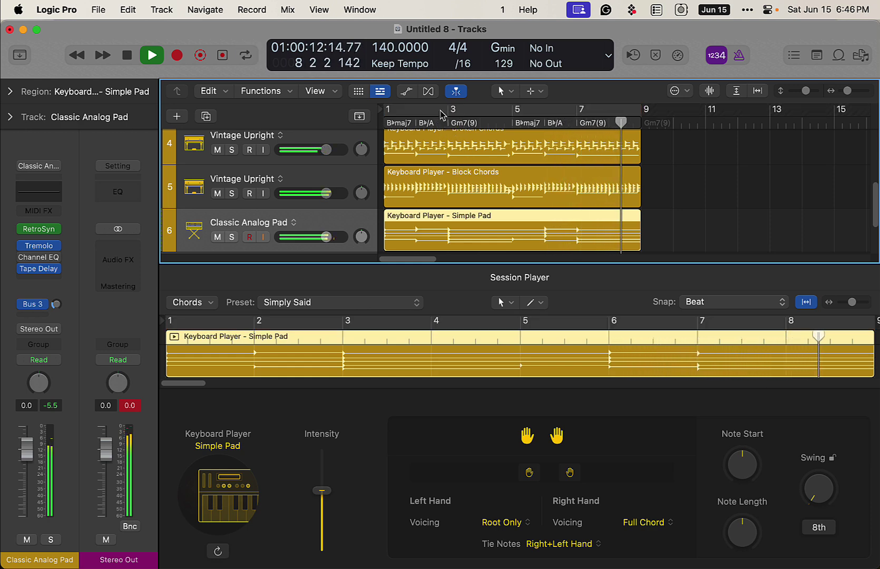
{"action": "key", "text": "space"}
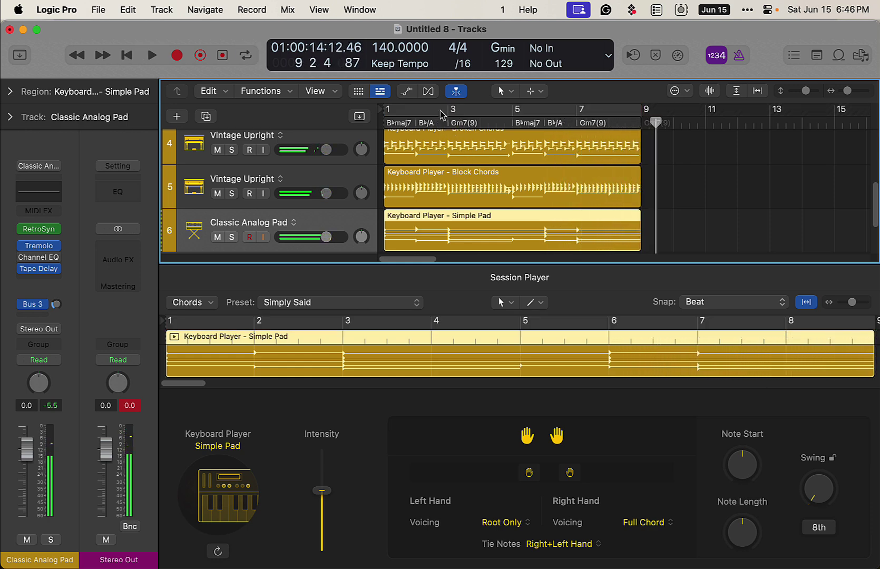
{"action": "left_click", "coordinate": [440, 112]}
{"action": "key", "text": "x"}
{"action": "key", "text": "x"}
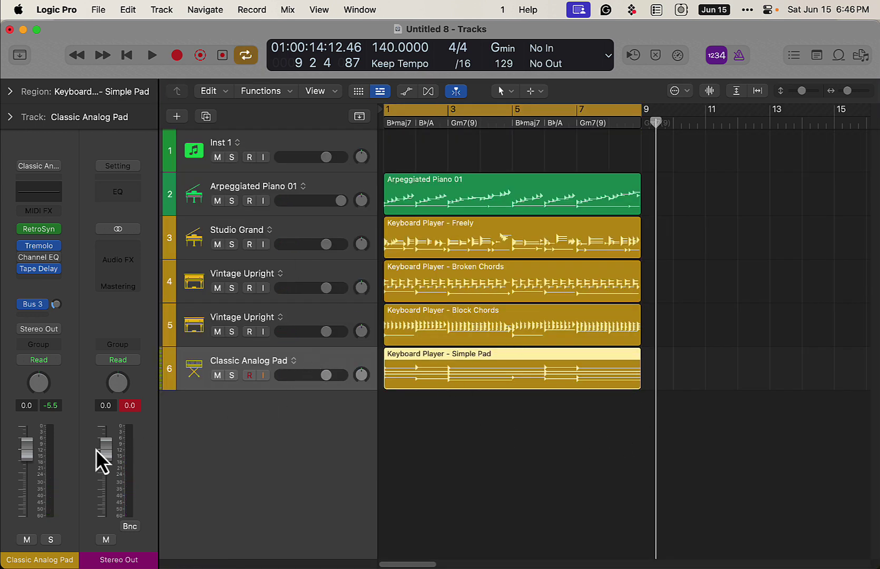
- Lower the Classic Analog Pad volume to about -11 dB and audition Block Chords soloed
{"action": "key", "text": "space"}
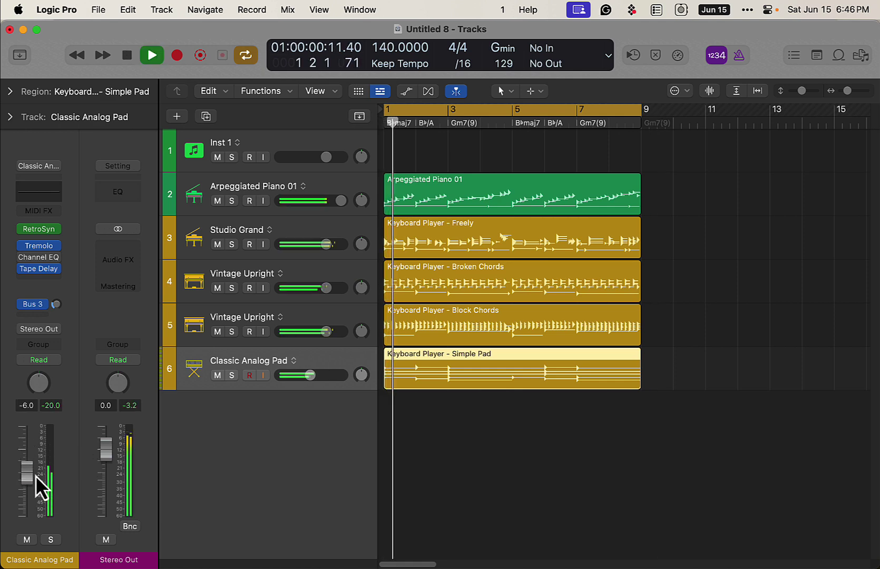
{"action": "left_click_drag", "start_coordinate": [32, 474], "coordinate": [28, 482]}
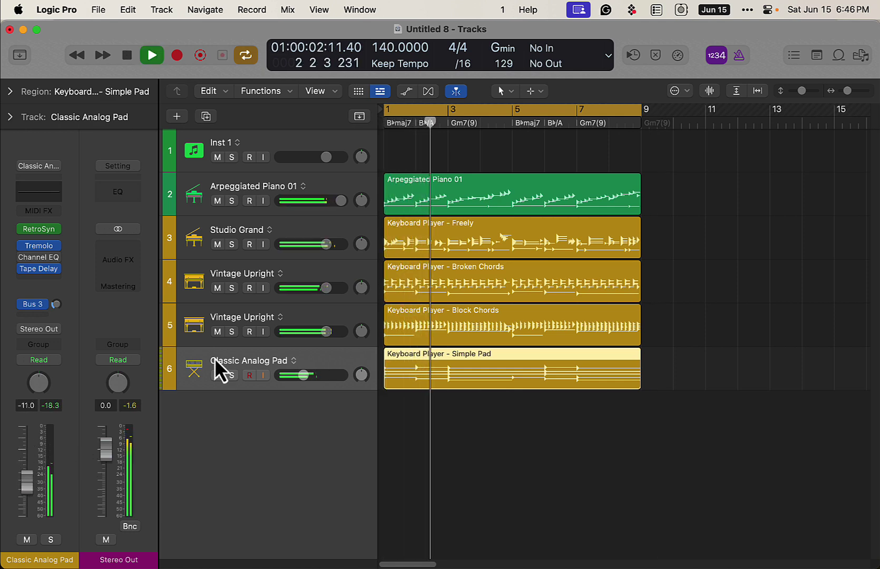
{"action": "left_click", "coordinate": [231, 331]}
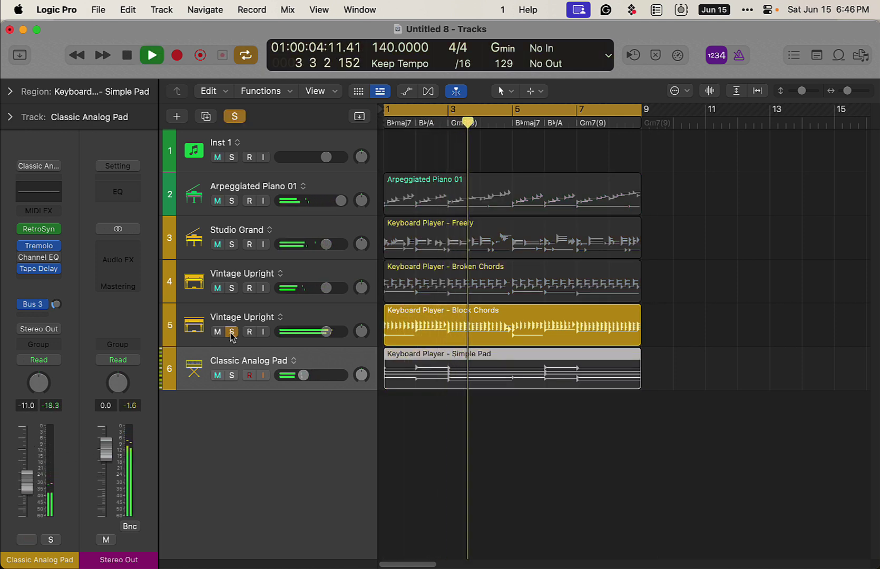
{"action": "key", "text": "space"}
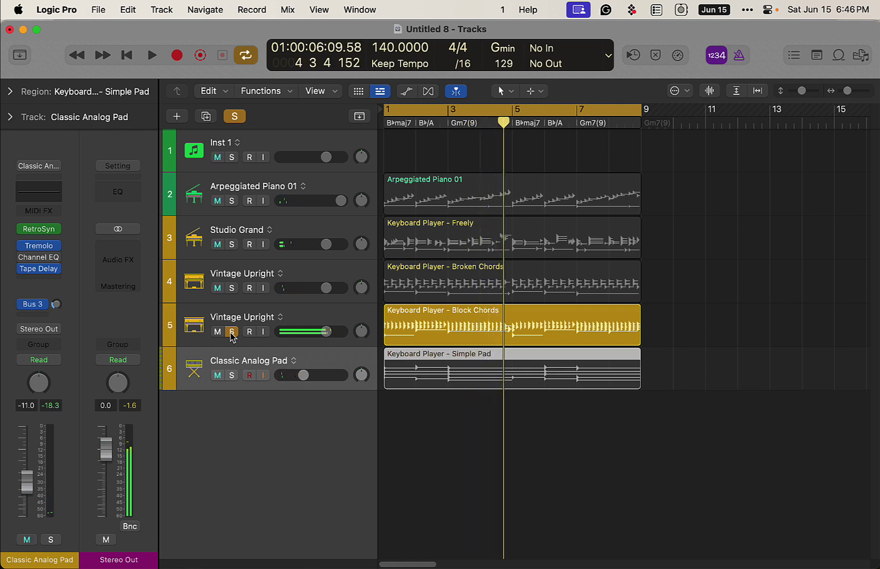
{"action": "left_click", "coordinate": [231, 331]}
- Solo both Vintage Upright tracks, Broken Chords and Block Chords, during playback
{"action": "left_click", "coordinate": [232, 287]}
{"action": "key", "text": "space"}
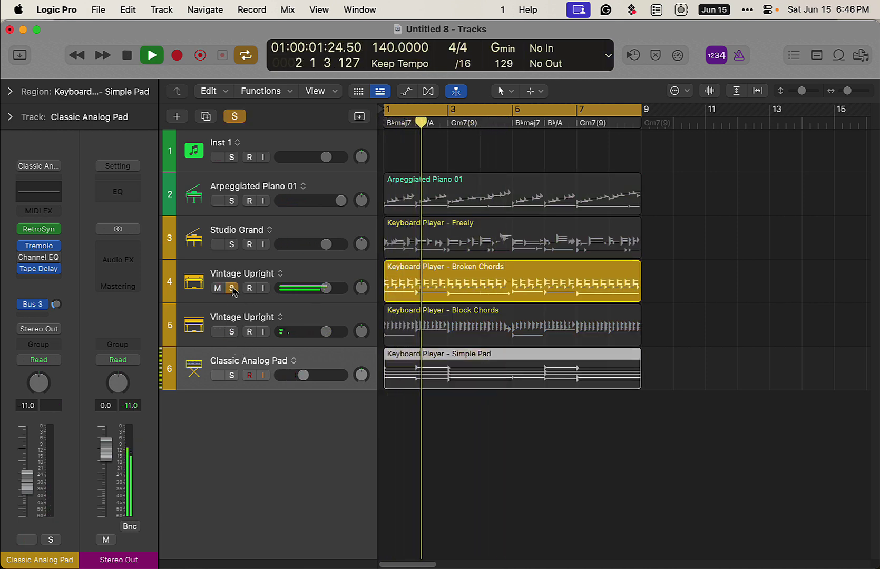
{"action": "key", "text": "space"}
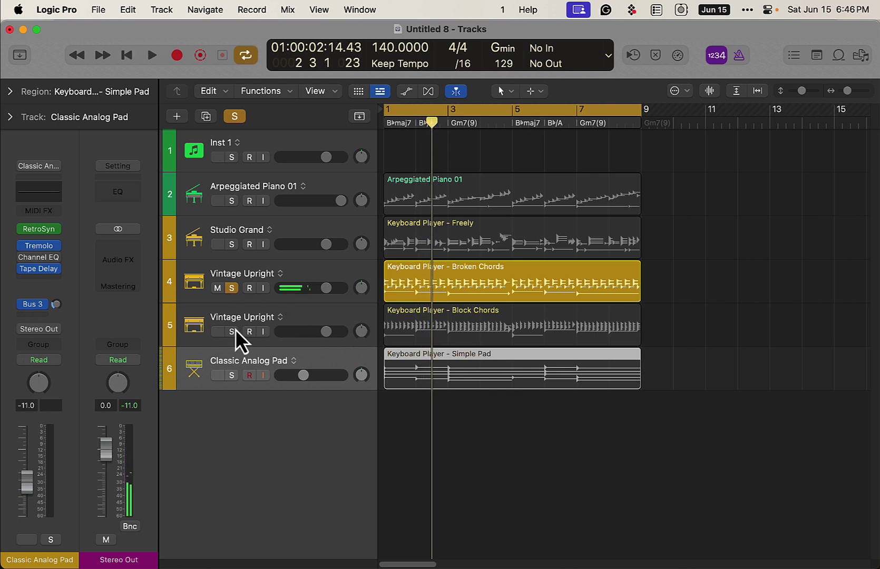
{"action": "left_click", "coordinate": [232, 331]}
{"action": "key", "text": "space"}
- Pan Broken Chords left to -64 and Block Chords to the right
{"action": "left_click_drag", "start_coordinate": [362, 288], "coordinate": [369, 387]}
{"action": "key", "text": "space"}
{"action": "left_click_drag", "start_coordinate": [362, 331], "coordinate": [341, 204]}
{"action": "key", "text": "space"}
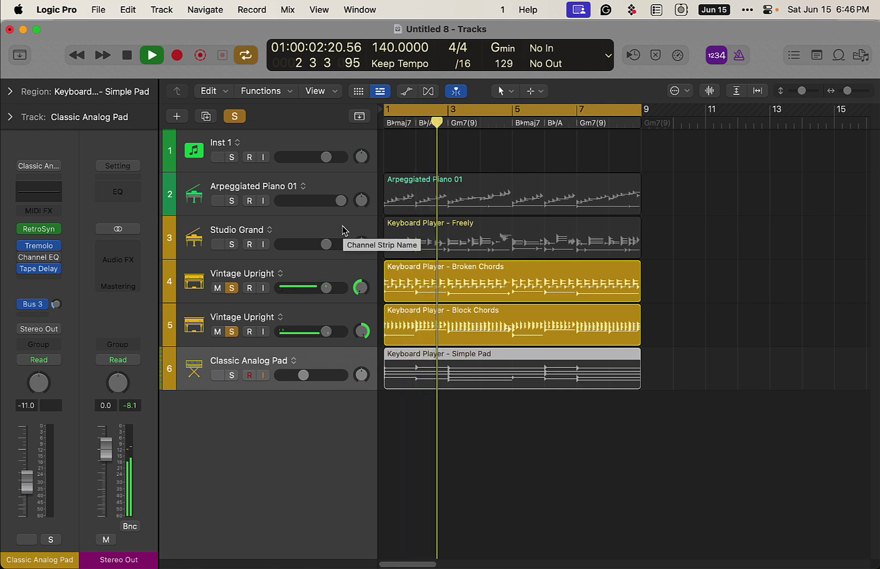
- Lower the Broken Chords part's Fill Amount and silence its left hand
{"action": "left_click", "coordinate": [501, 283]}
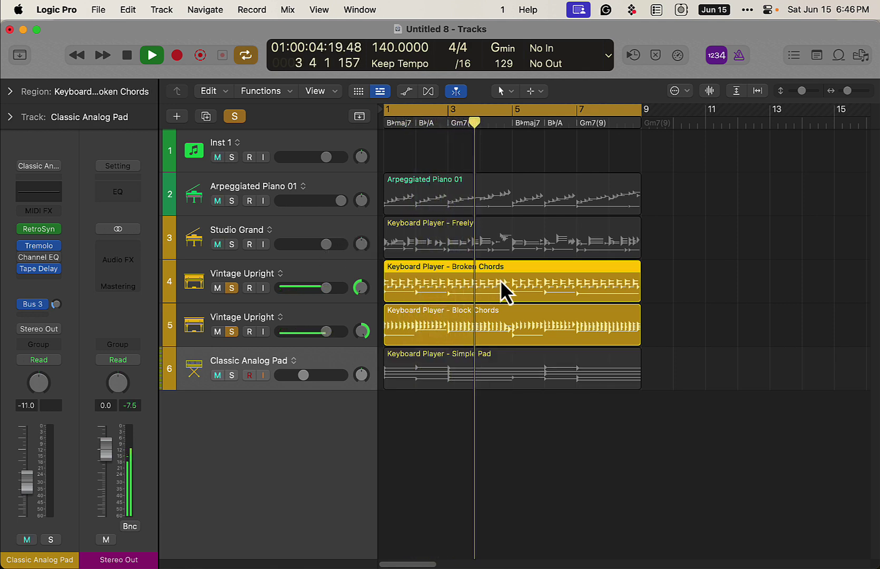
{"action": "double_click", "coordinate": [501, 283]}
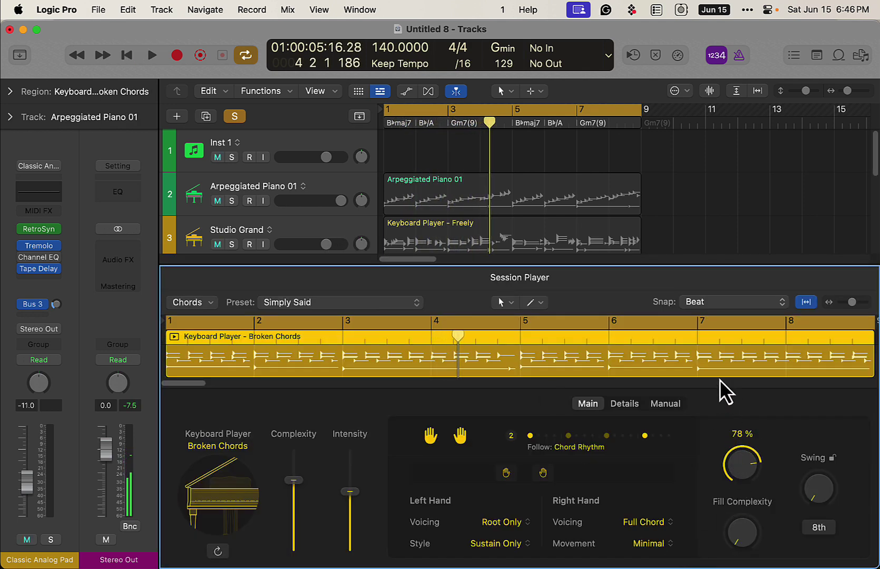
{"action": "left_click_drag", "start_coordinate": [740, 450], "coordinate": [739, 531]}
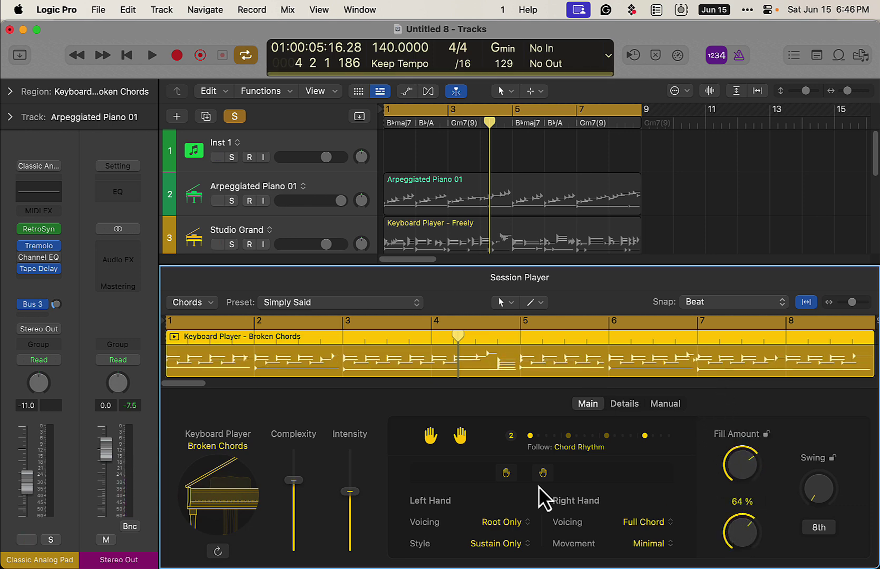
{"action": "left_click", "coordinate": [430, 440]}
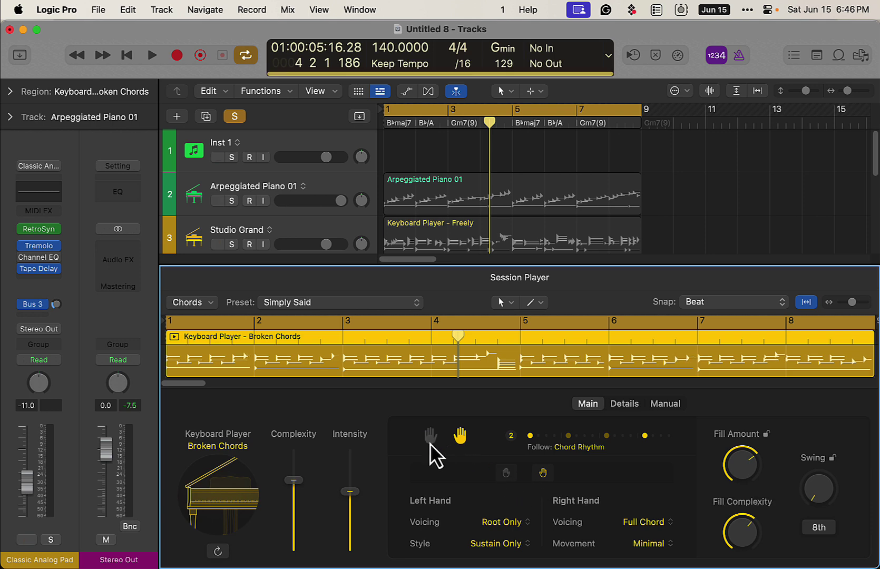
{"action": "scroll", "coordinate": [309, 236], "scroll_direction": "down", "scroll_amount": 5}
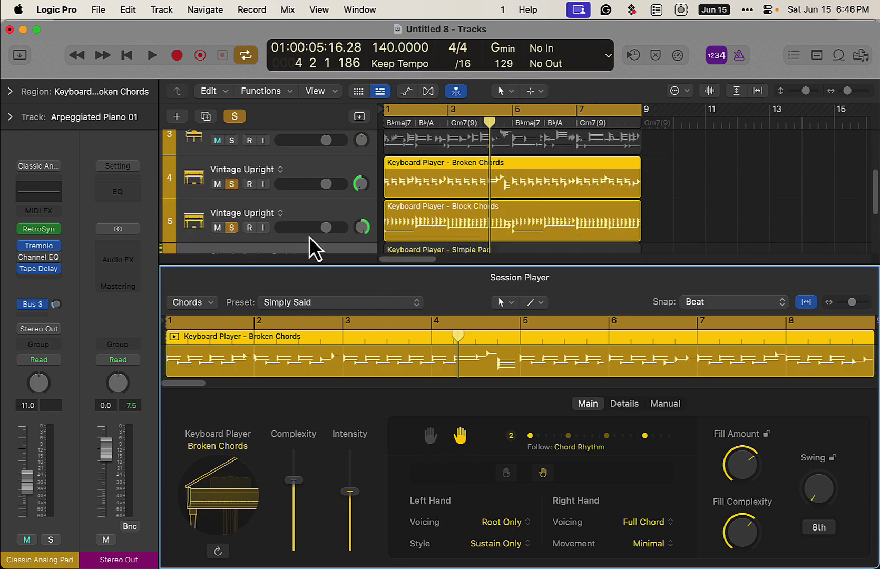
- Silence the Block Chords left hand and raise its intensity and complexity slightly
{"action": "left_click", "coordinate": [300, 213]}
{"action": "left_click", "coordinate": [434, 437]}
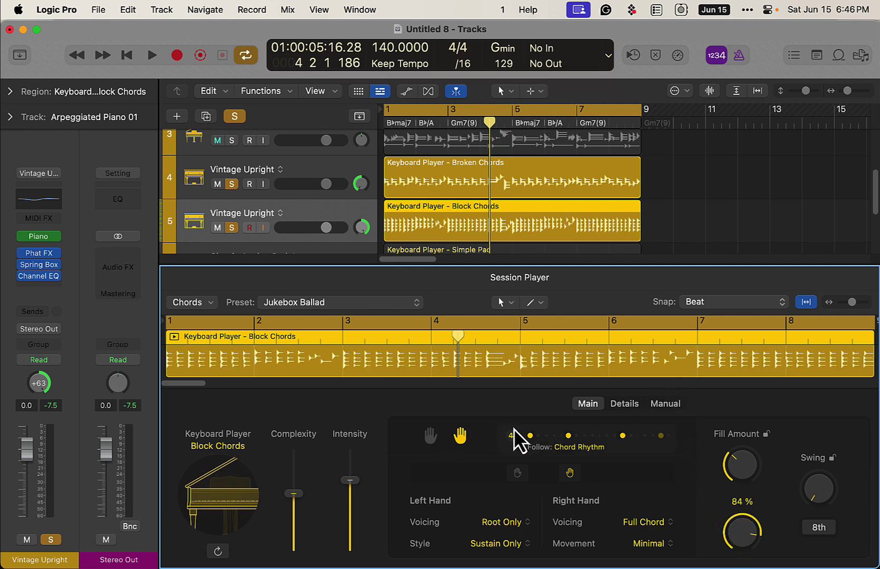
{"action": "left_click_drag", "start_coordinate": [355, 496], "coordinate": [354, 488]}
{"action": "left_click_drag", "start_coordinate": [302, 496], "coordinate": [302, 468]}
{"action": "key", "text": "space"}
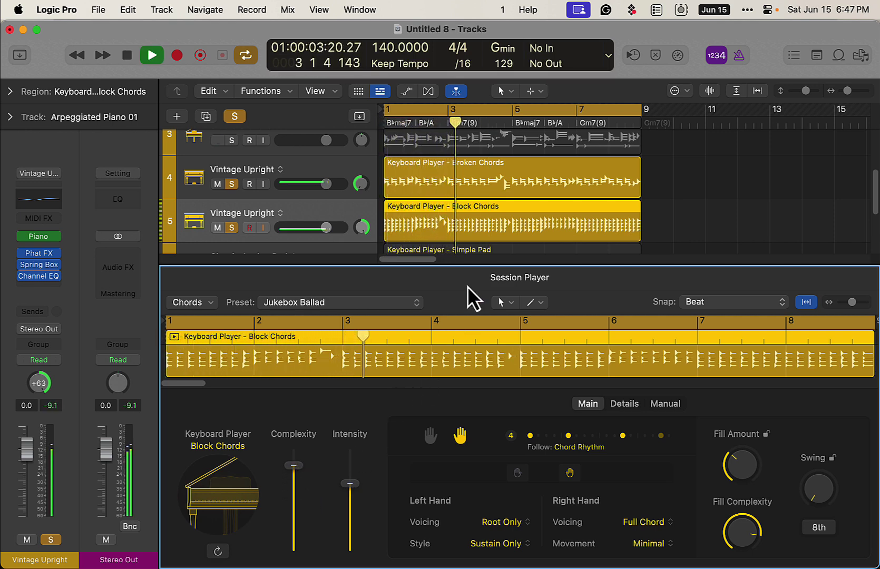
- Raise the Block Chords part's Fill Amount to 78 %
{"action": "left_click", "coordinate": [514, 188]}
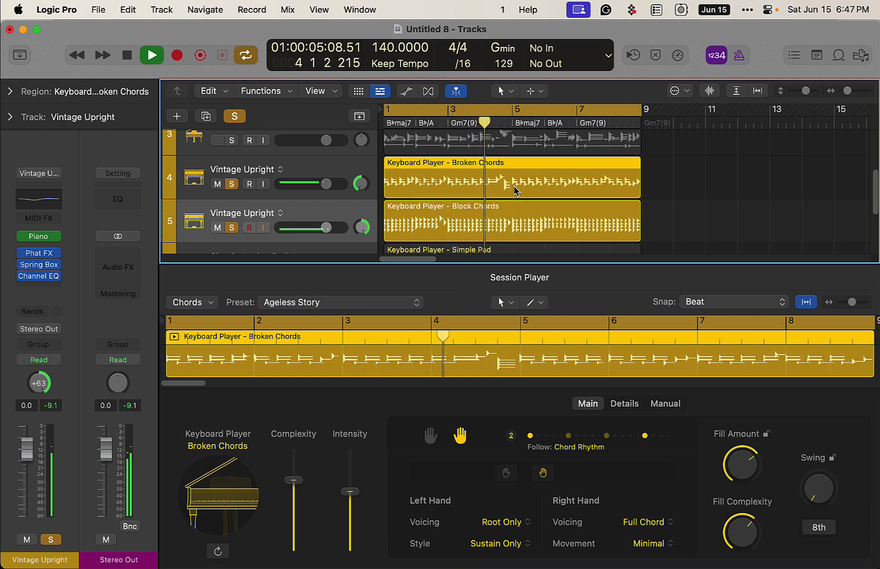
{"action": "left_click", "coordinate": [508, 225]}
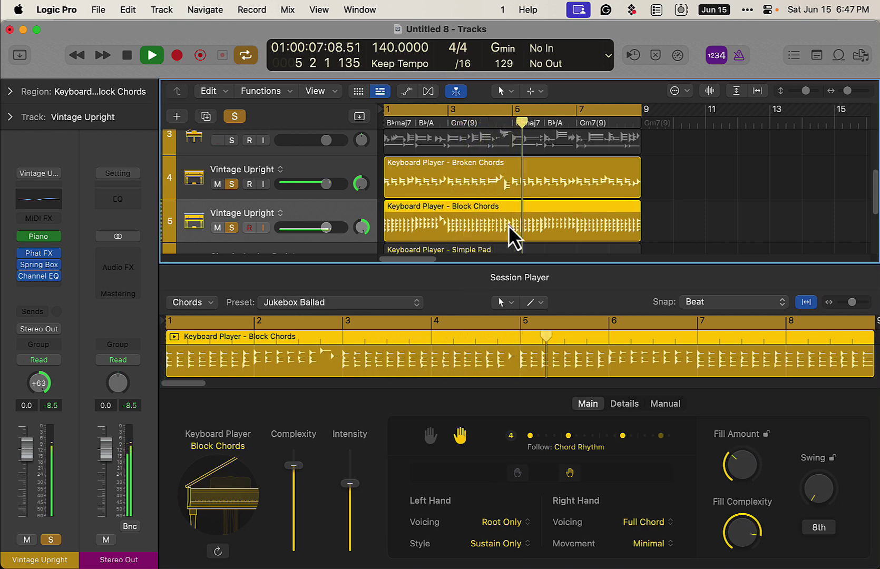
{"action": "left_click", "coordinate": [748, 476]}
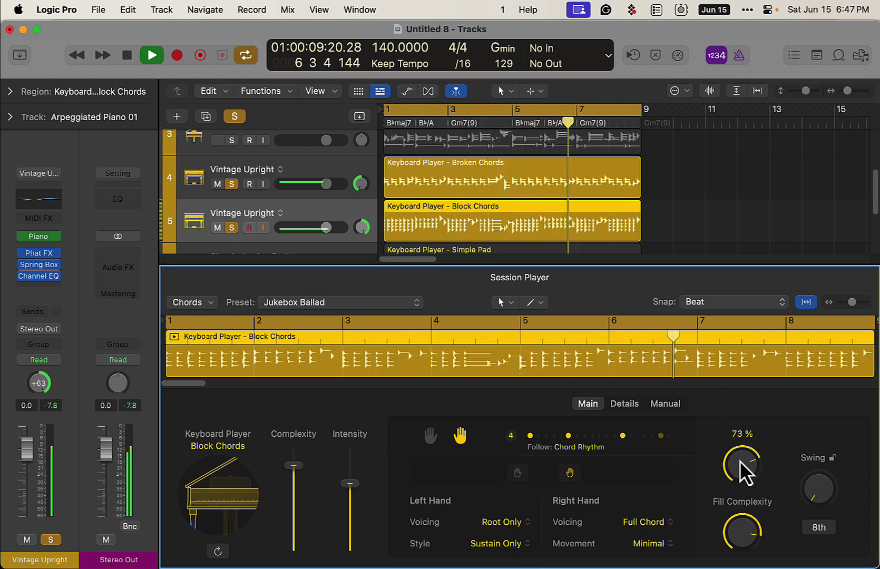
{"action": "left_click_drag", "start_coordinate": [742, 471], "coordinate": [743, 461]}
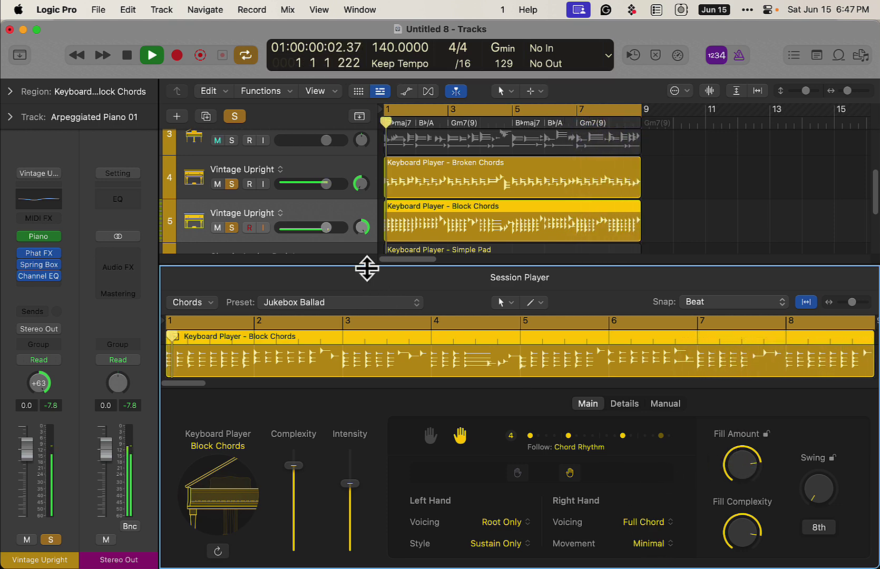
- Check the Studio Grand Freely part's right-hand voicing, leaving it on Full Chord
{"action": "left_click", "coordinate": [241, 152]}
{"action": "scroll", "coordinate": [316, 200], "scroll_direction": "up", "scroll_amount": 2}
{"action": "left_click", "coordinate": [333, 176]}
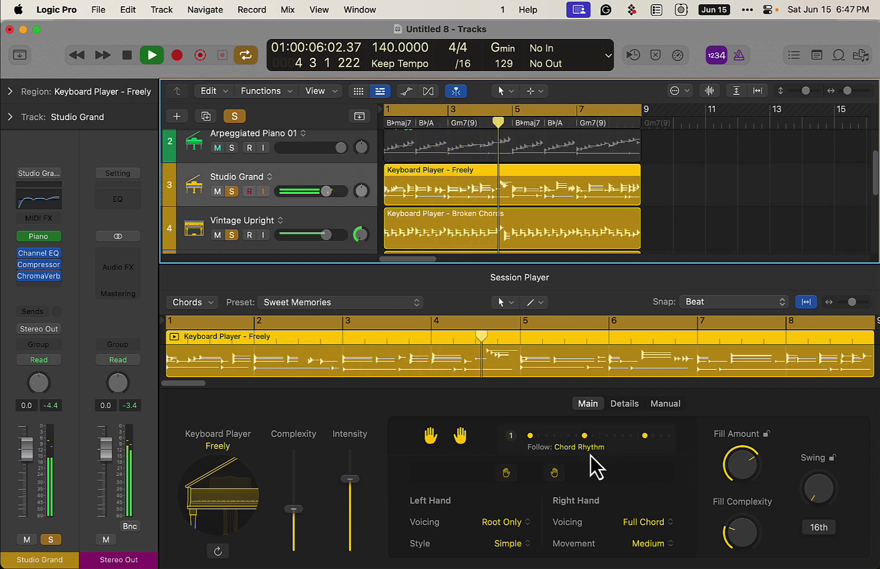
{"action": "left_click", "coordinate": [653, 523]}
{"action": "left_click", "coordinate": [654, 525]}
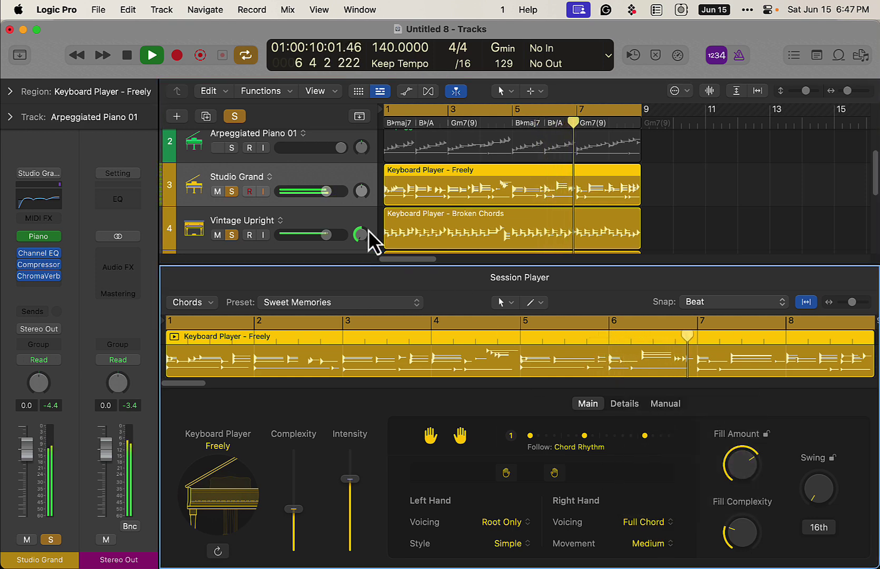
- Set right-hand voicing to 2 Voice for both Broken Chords and Block Chords parts
{"action": "left_click", "coordinate": [325, 222]}
{"action": "left_click", "coordinate": [651, 524]}
{"action": "left_click", "coordinate": [659, 406]}
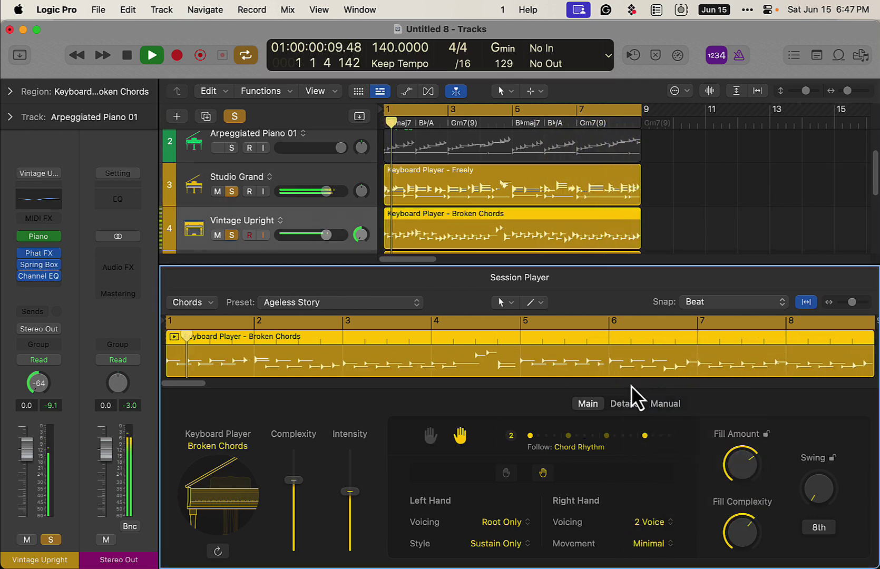
{"action": "scroll", "coordinate": [550, 229], "scroll_direction": "down", "scroll_amount": 1}
{"action": "scroll", "coordinate": [550, 228], "scroll_direction": "down", "scroll_amount": 1}
{"action": "left_click", "coordinate": [552, 235]}
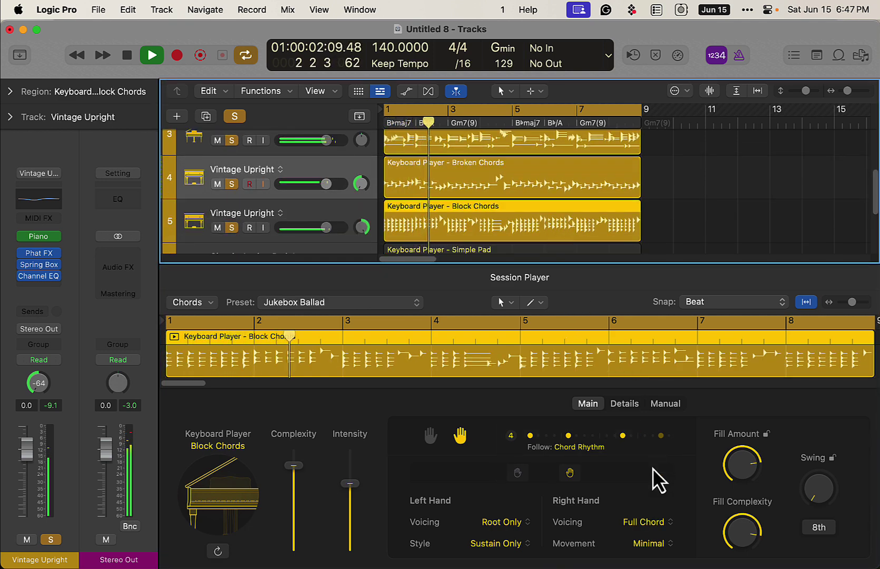
{"action": "left_click", "coordinate": [653, 523]}
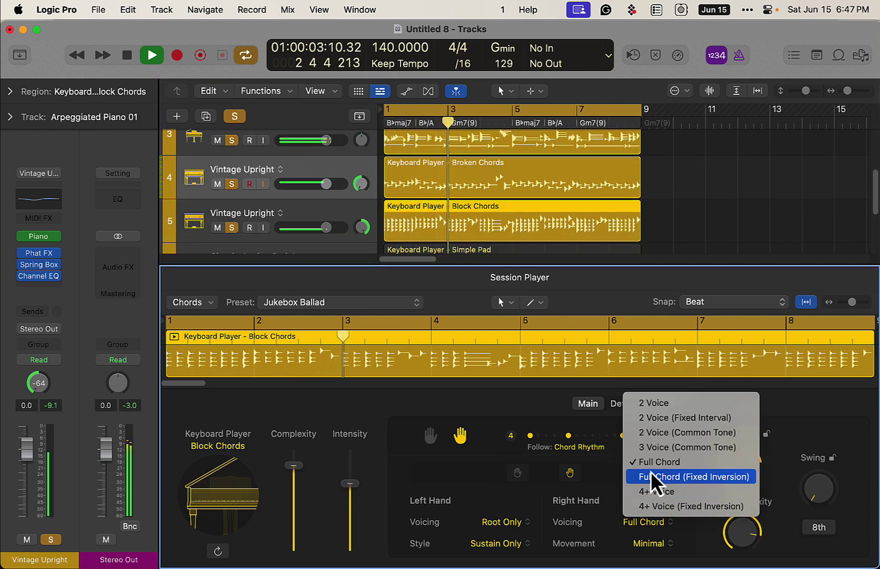
{"action": "left_click", "coordinate": [657, 407]}
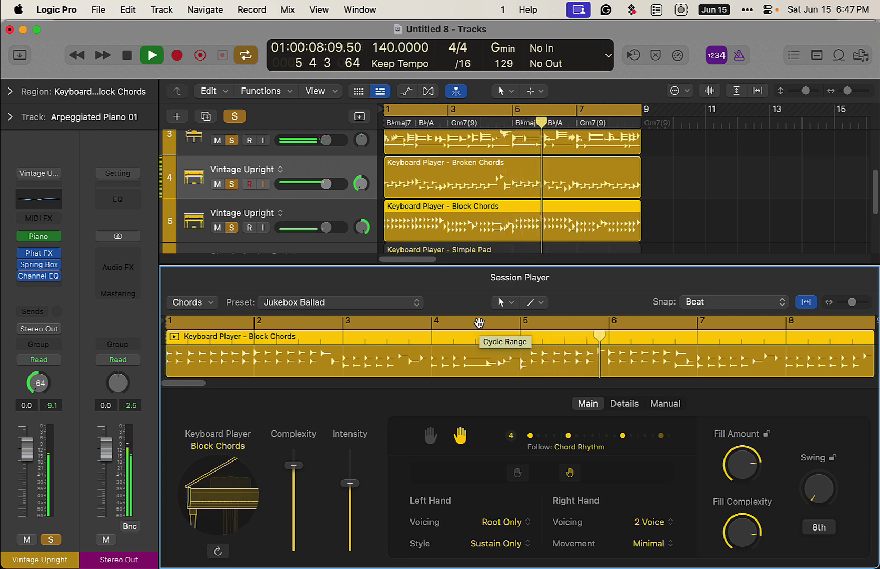
- Solo Arpeggiated Piano 01 and raise its Fill Amount to 69 %
{"action": "scroll", "coordinate": [481, 232], "scroll_direction": "up", "scroll_amount": 3}
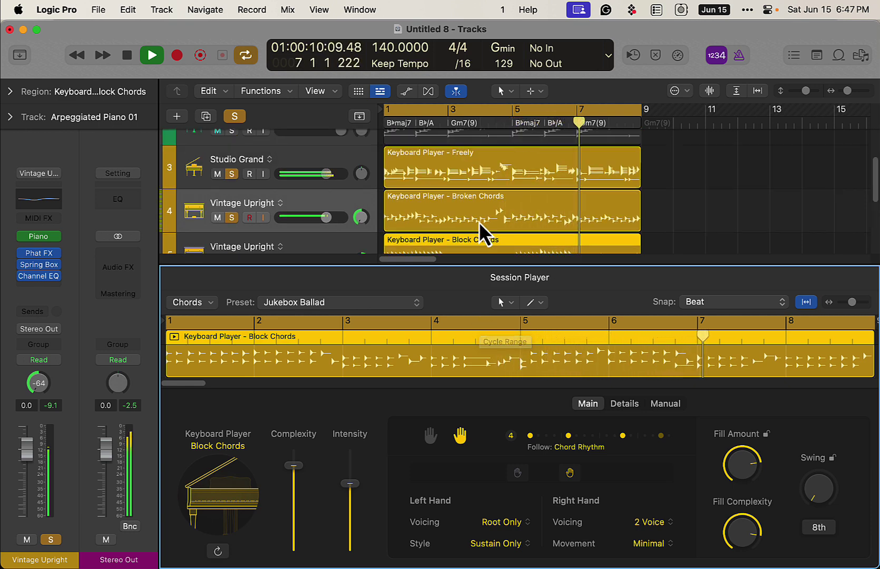
{"action": "scroll", "coordinate": [480, 225], "scroll_direction": "up", "scroll_amount": 2}
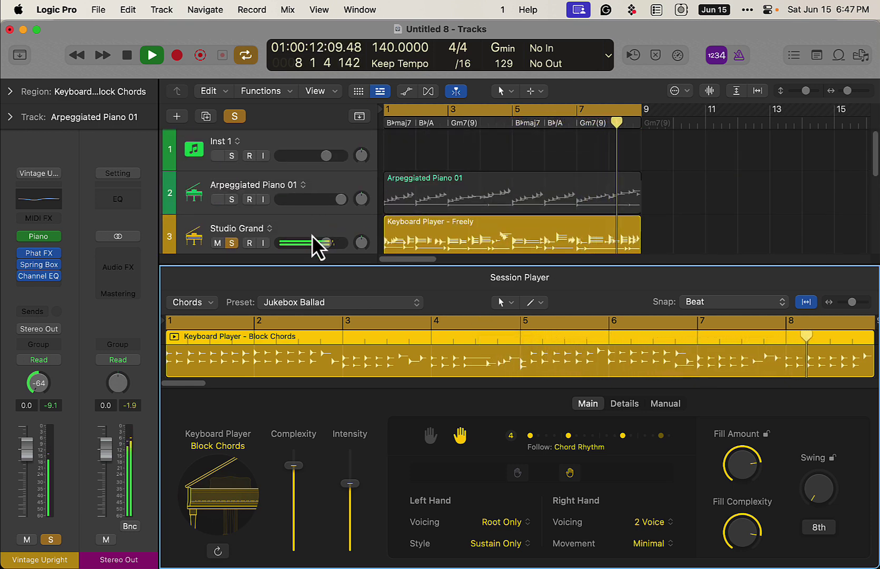
{"action": "left_click", "coordinate": [231, 200]}
{"action": "left_click", "coordinate": [317, 186]}
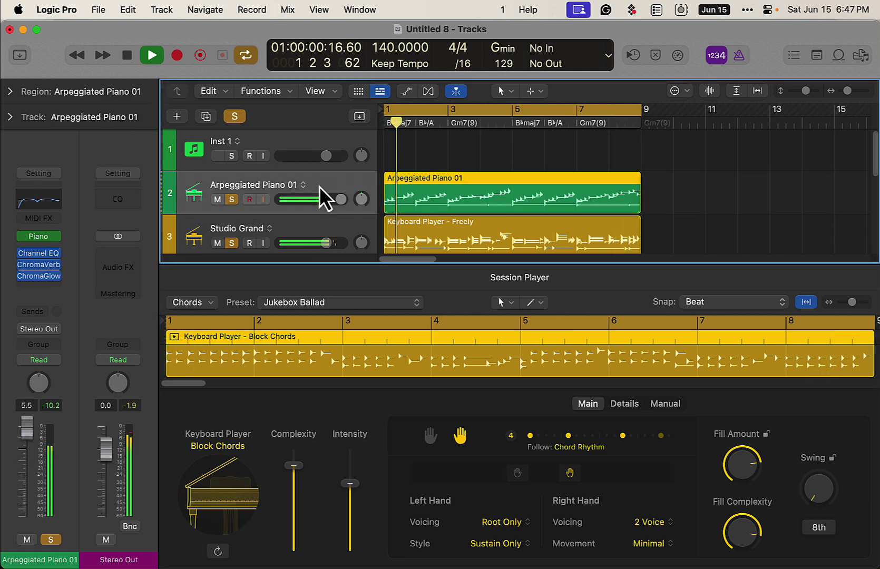
{"action": "left_click_drag", "start_coordinate": [741, 465], "coordinate": [732, 500]}
- Clear the solo, stop playback, and hide the Session Player editor
{"action": "scroll", "coordinate": [735, 523], "scroll_direction": "up", "scroll_amount": 5}
{"action": "scroll", "coordinate": [740, 467], "scroll_direction": "up", "scroll_amount": 2}
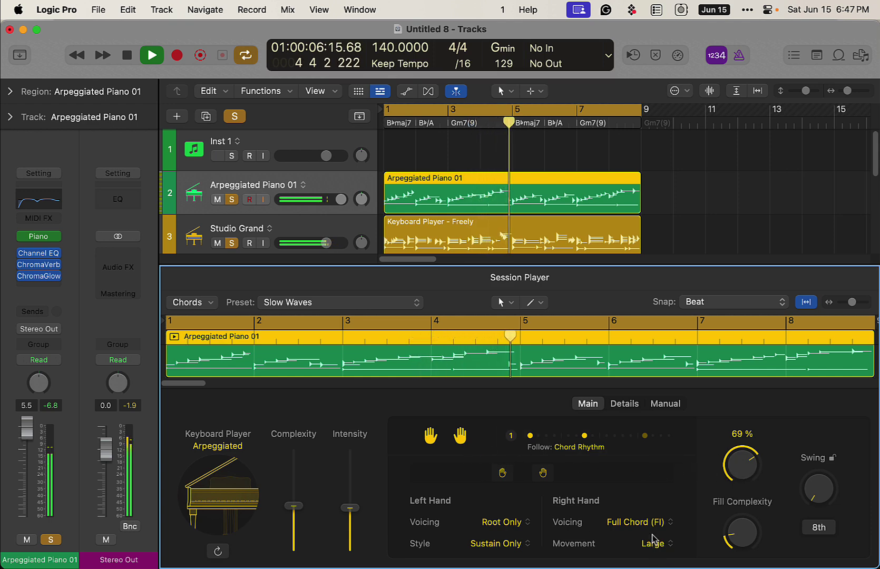
{"action": "scroll", "coordinate": [433, 252], "scroll_direction": "down", "scroll_amount": 3}
{"action": "scroll", "coordinate": [433, 253], "scroll_direction": "up", "scroll_amount": 3}
{"action": "left_click", "coordinate": [234, 116]}
{"action": "left_click", "coordinate": [234, 116]}
{"action": "scroll", "coordinate": [683, 235], "scroll_direction": "down", "scroll_amount": 2}
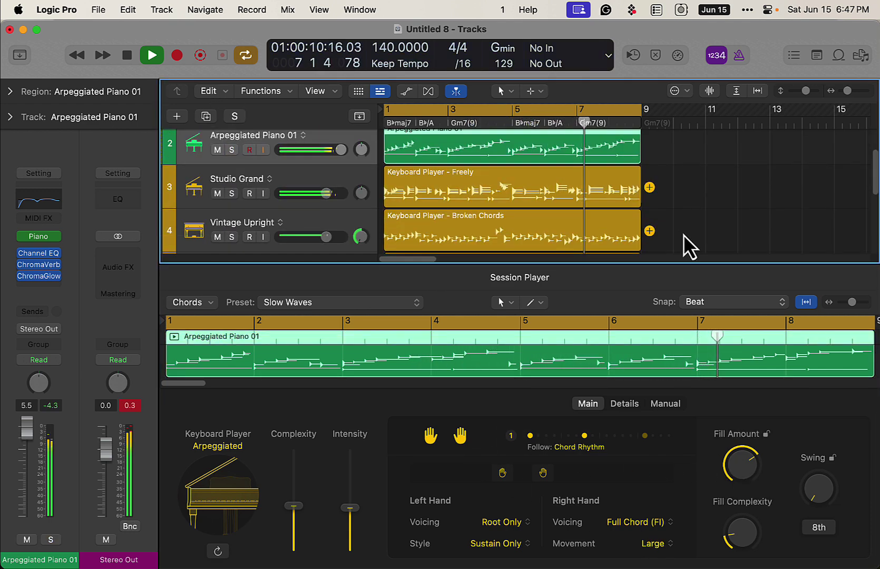
{"action": "scroll", "coordinate": [683, 236], "scroll_direction": "down", "scroll_amount": 1}
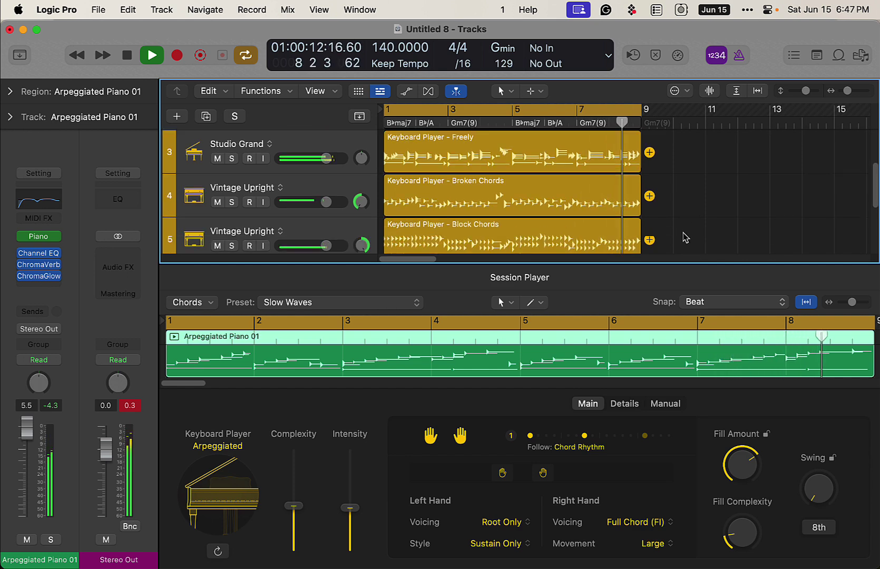
{"action": "scroll", "coordinate": [683, 236], "scroll_direction": "down", "scroll_amount": 2}
{"action": "scroll", "coordinate": [683, 238], "scroll_direction": "down", "scroll_amount": 2}
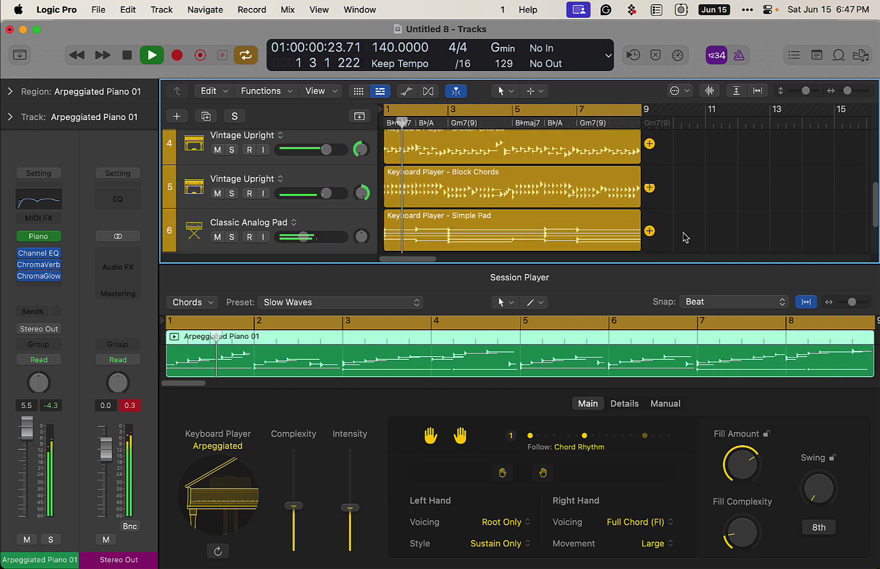
{"action": "key", "text": "space"}
{"action": "scroll", "coordinate": [685, 237], "scroll_direction": "up", "scroll_amount": 6}
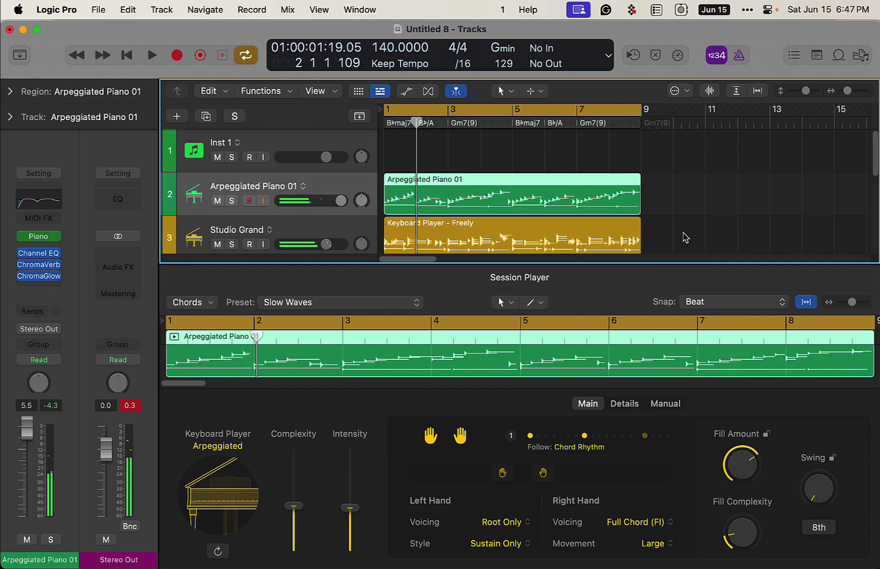
{"action": "key", "text": "x"}
{"action": "key", "text": "x"}
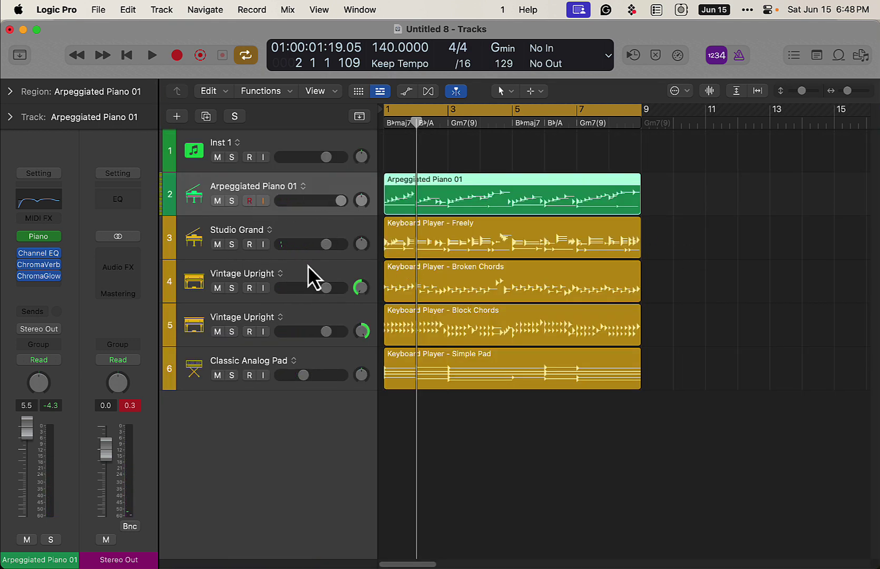
{"action": "left_click", "coordinate": [232, 332]}
{"action": "key", "text": "space"}
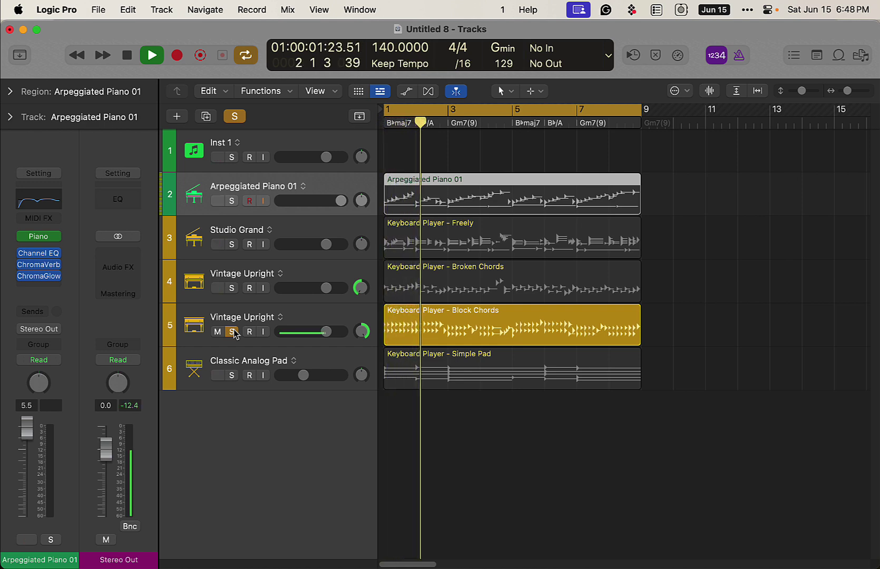
{"action": "key", "text": "space"}
{"action": "left_click", "coordinate": [232, 331]}
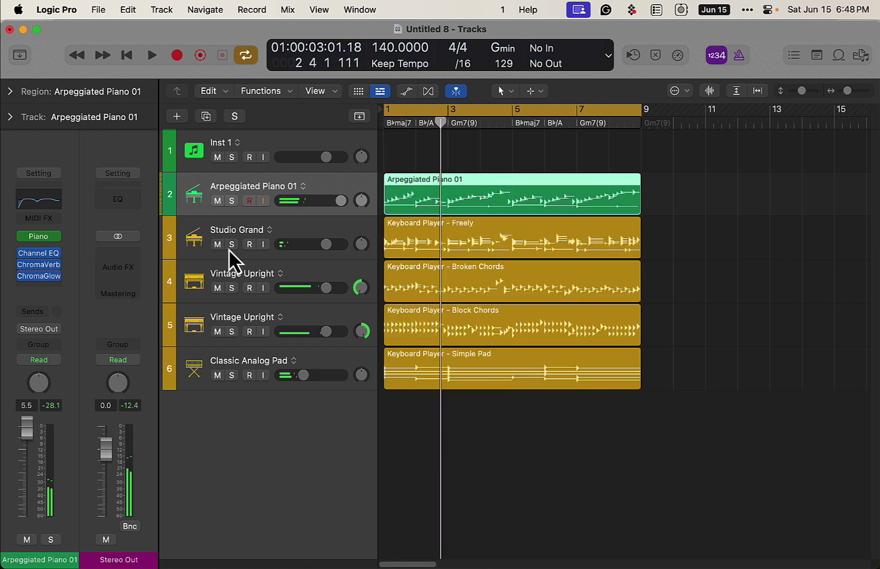
{"action": "left_click", "coordinate": [232, 244]}
{"action": "key", "text": "space"}
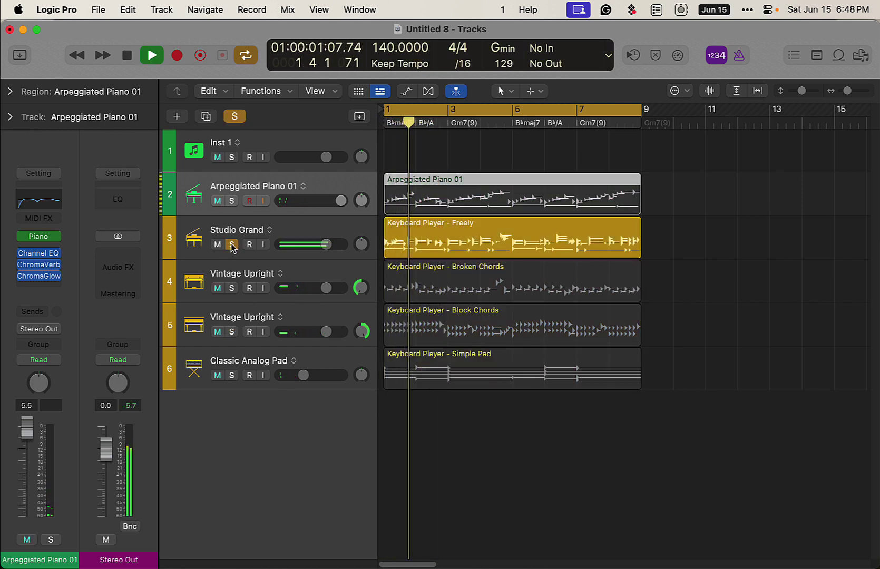
{"action": "key", "text": "space"}
{"action": "left_click", "coordinate": [231, 244]}
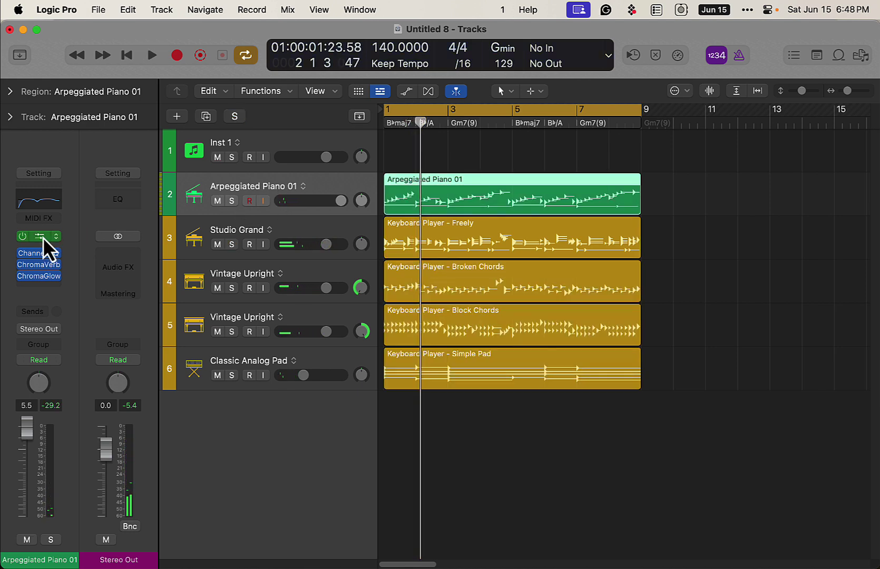
- Check the Studio Piano plug-in, keeping the Studio Grand (One Mic) sound
{"action": "left_click", "coordinate": [43, 238]}
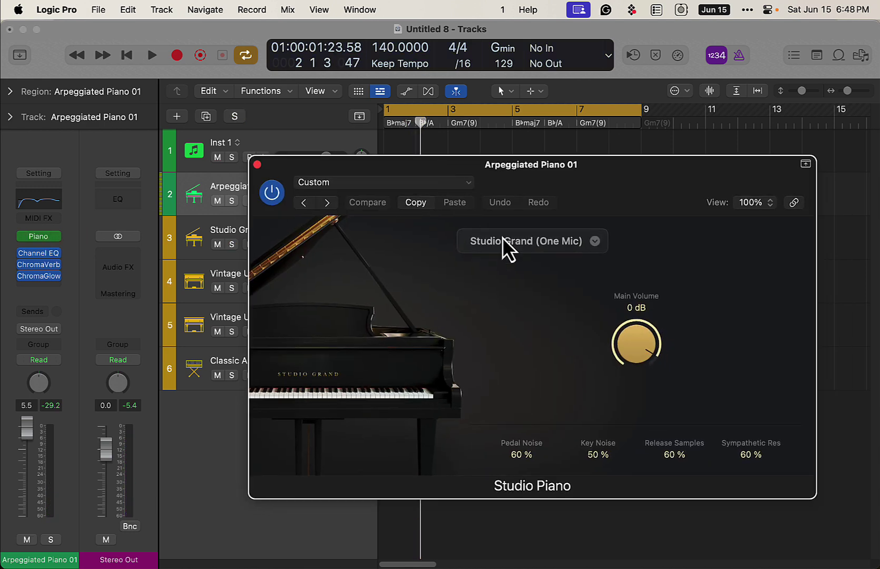
{"action": "left_click", "coordinate": [514, 243]}
{"action": "left_click", "coordinate": [543, 150]}
{"action": "left_click", "coordinate": [257, 165]}
- Show the sound Library and audition Arpeggiated Piano 01 soloed
{"action": "key", "text": "y"}
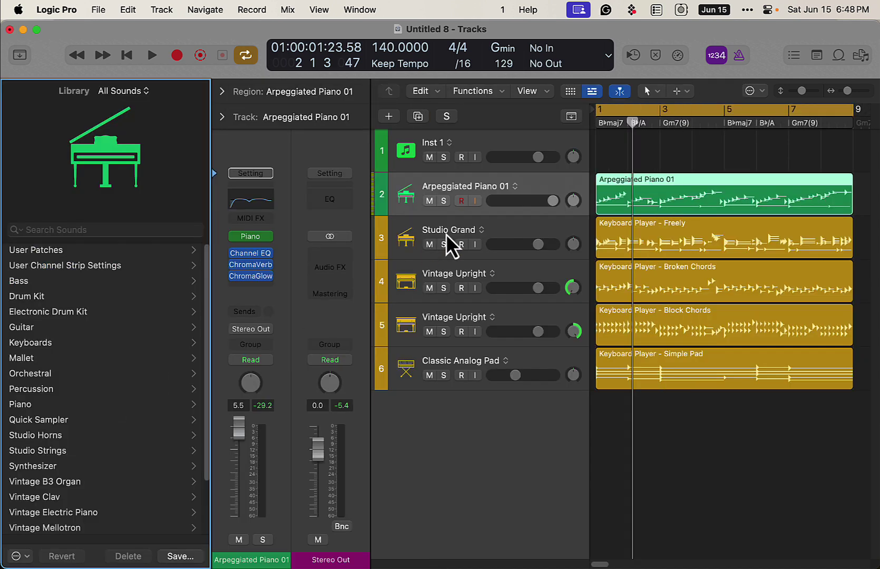
{"action": "left_click", "coordinate": [443, 201]}
{"action": "key", "text": "space"}
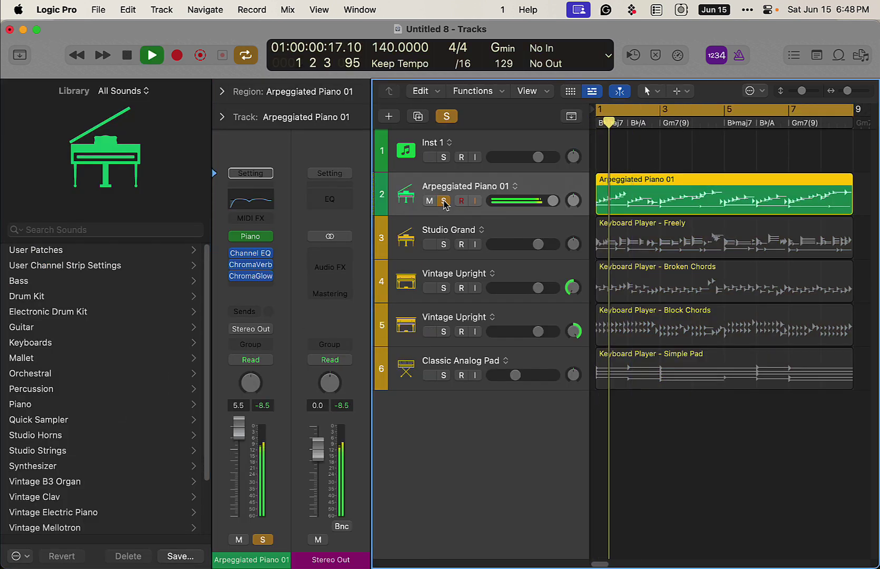
{"action": "key", "text": "space"}
- Replace Studio Piano with Alchemy (Stereo) as the track's instrument
{"action": "left_click", "coordinate": [266, 237]}
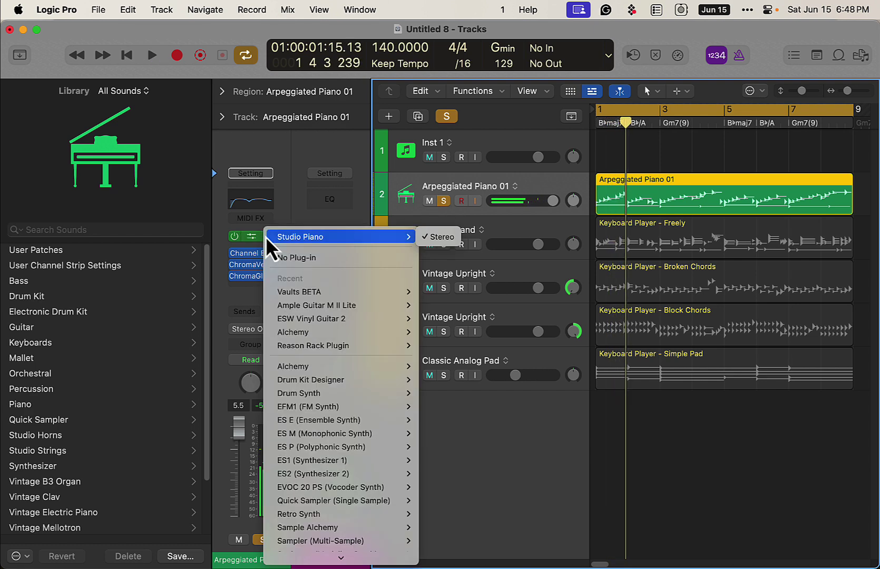
{"action": "mouse_move", "coordinate": [405, 369]}
{"action": "left_click", "coordinate": [433, 366]}
{"action": "left_click", "coordinate": [194, 47]}
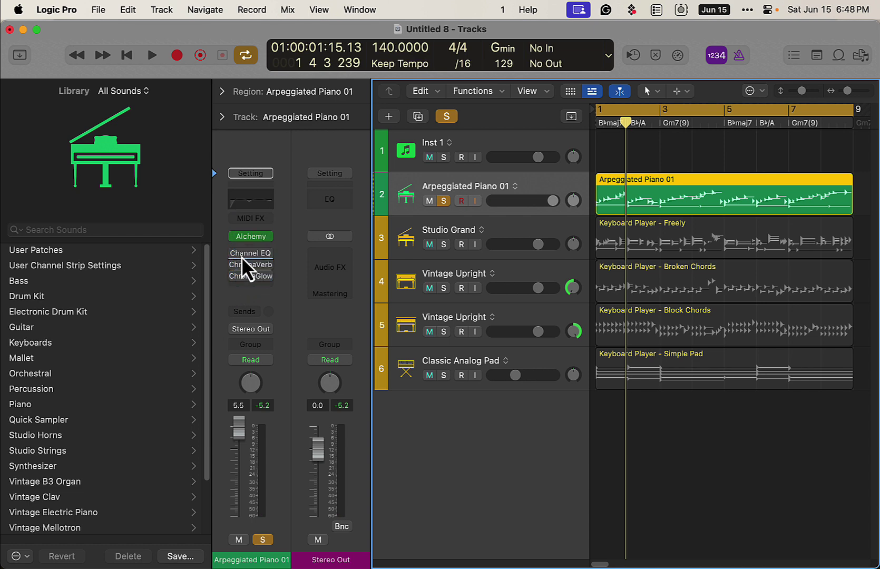
- Filter Alchemy presets to Keys and audition 80s Bell Vox Layers and 80s Digital Piano
{"action": "left_click", "coordinate": [253, 242]}
{"action": "left_click_drag", "start_coordinate": [543, 15], "coordinate": [450, 45]}
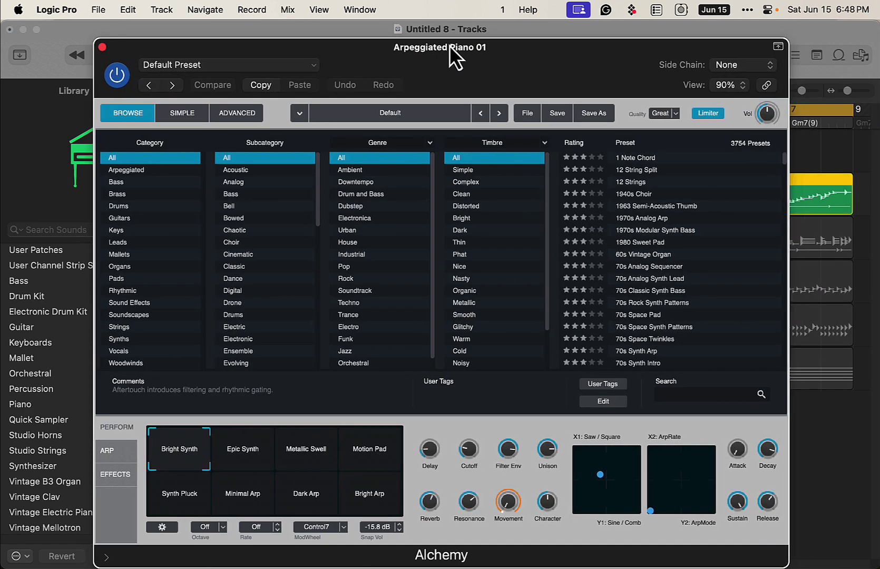
{"action": "left_click", "coordinate": [145, 231]}
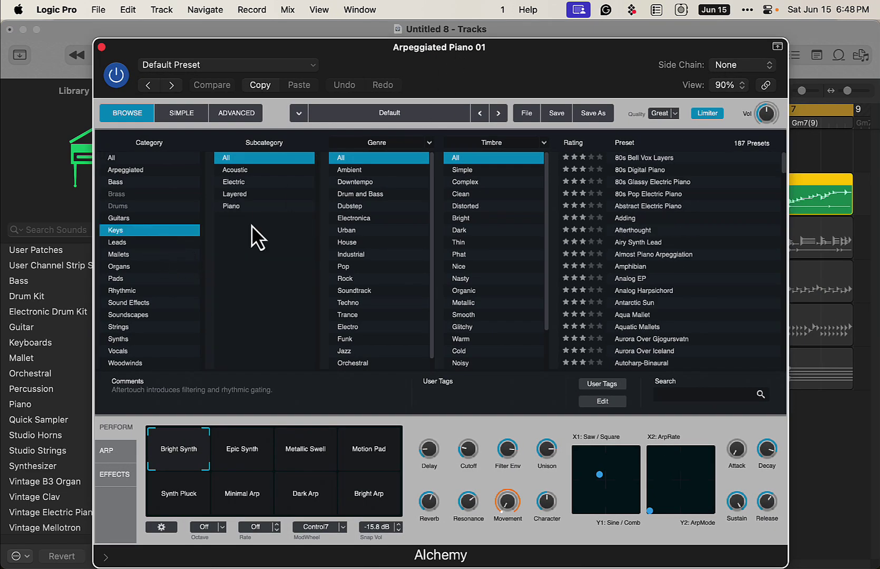
{"action": "left_click", "coordinate": [643, 158]}
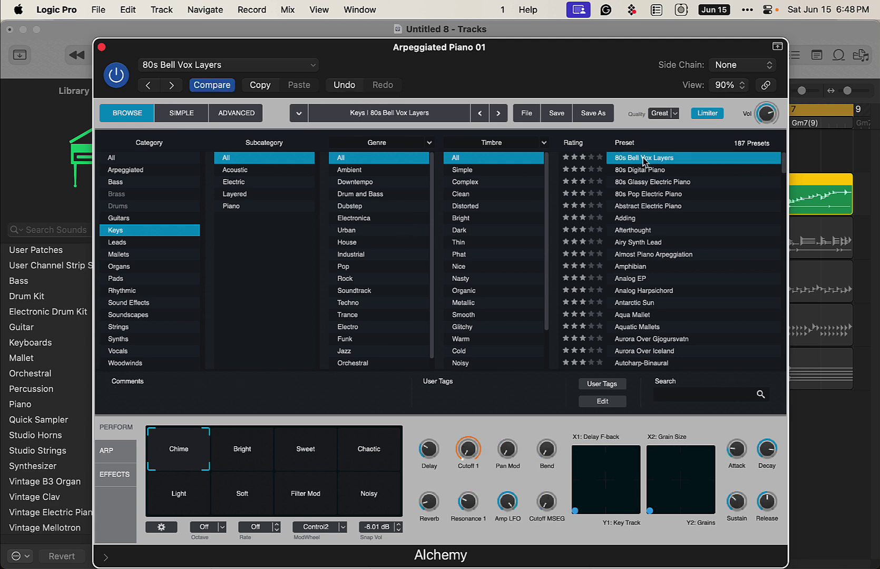
{"action": "left_click", "coordinate": [627, 171]}
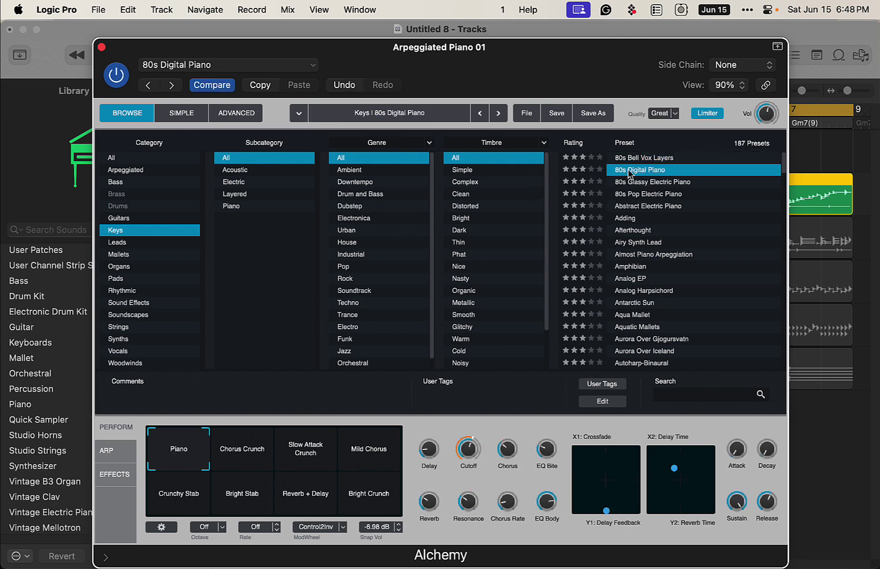
{"action": "left_click", "coordinate": [634, 160]}
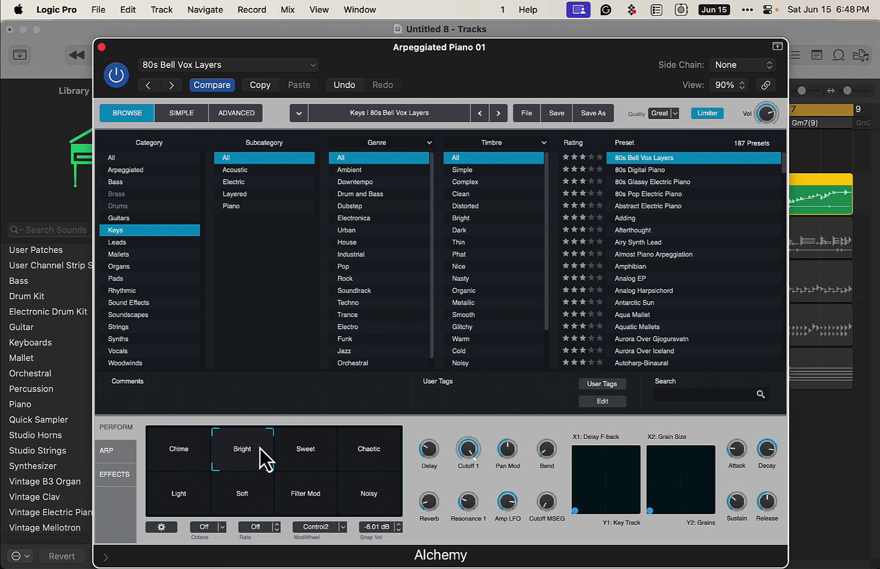
- Try the Sweet, Chaotic and Soft performance variations in the arrangement
{"action": "left_click", "coordinate": [305, 451]}
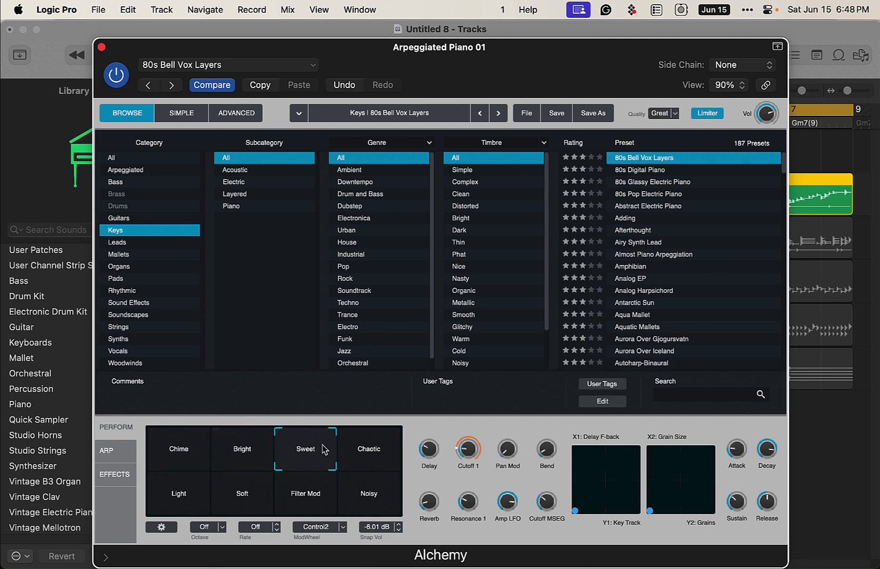
{"action": "key", "text": "super+w"}
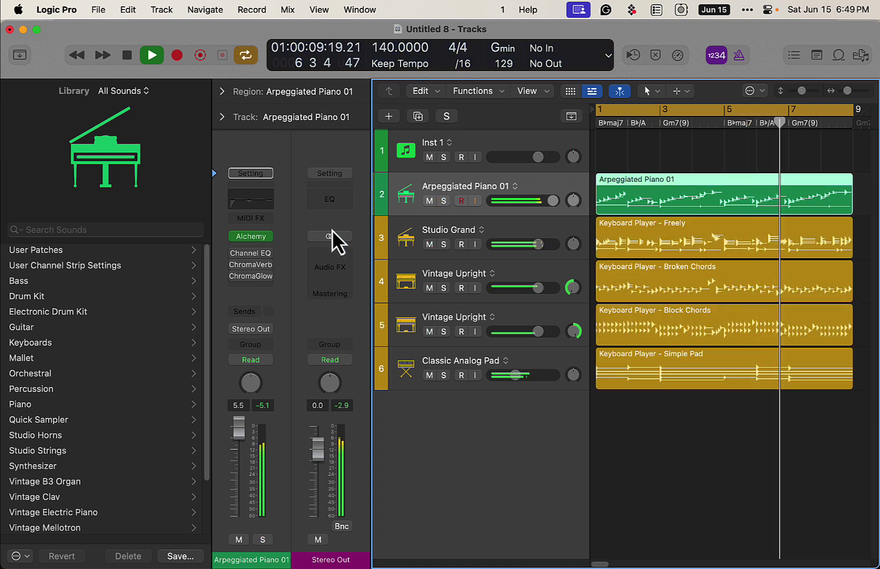
{"action": "left_click", "coordinate": [259, 238]}
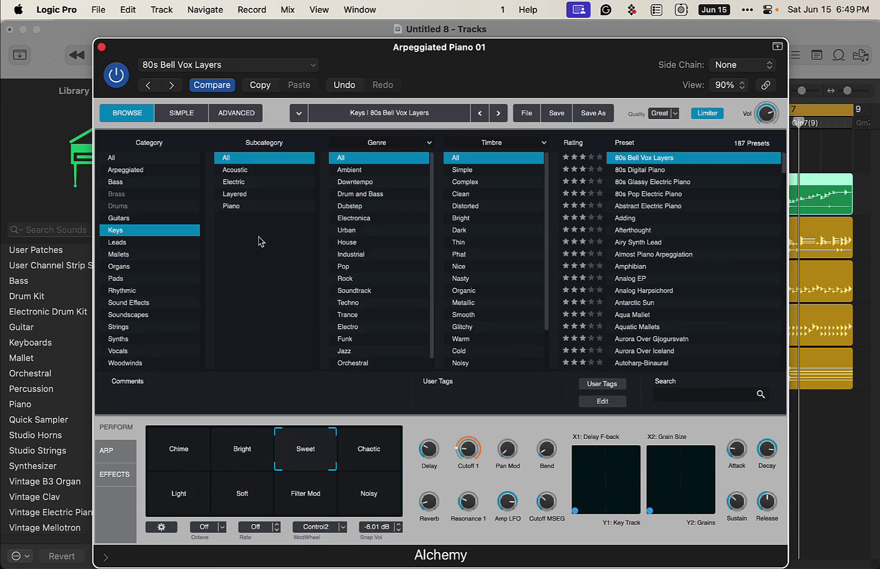
{"action": "left_click", "coordinate": [385, 449]}
{"action": "left_click_drag", "start_coordinate": [385, 446], "coordinate": [262, 506]}
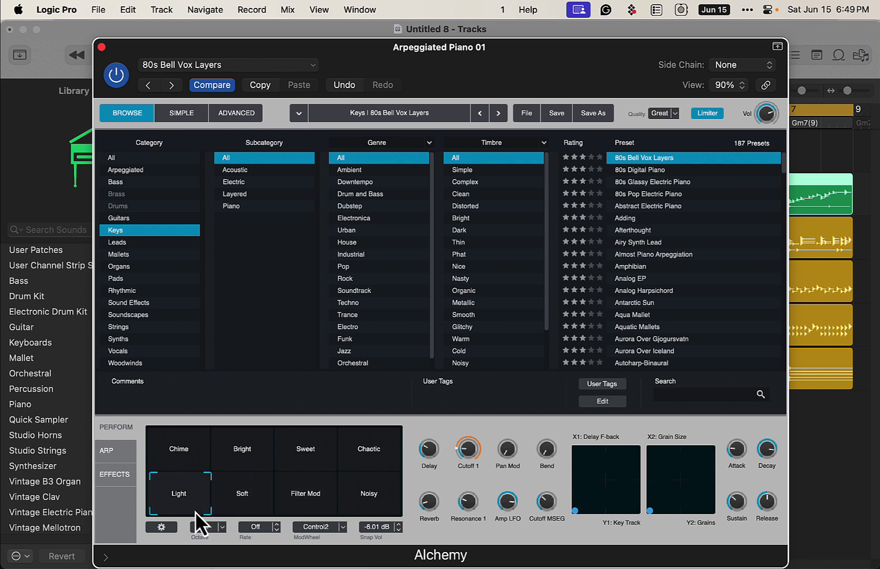
- Load 80s Digital Piano, try Crunchy Stab, and settle on the Piano variation
{"action": "left_click", "coordinate": [636, 171]}
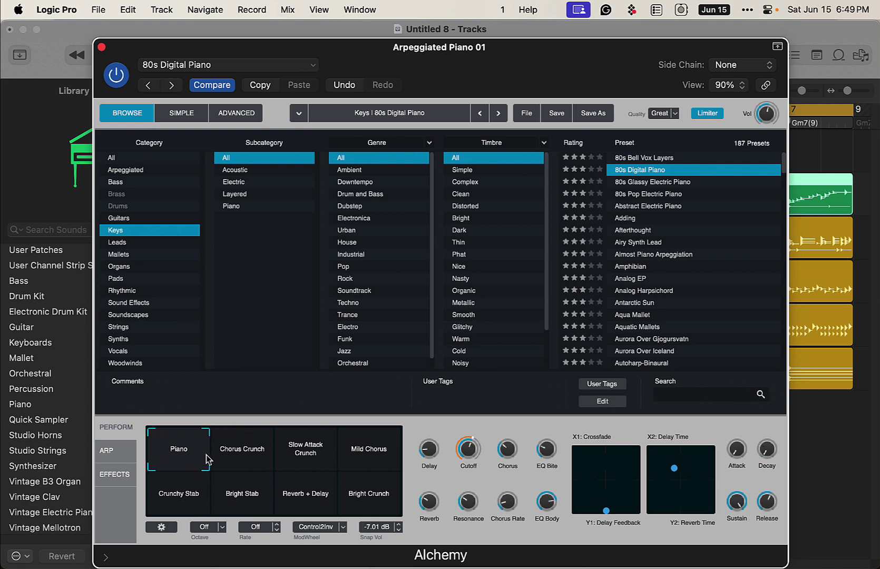
{"action": "left_click", "coordinate": [183, 505]}
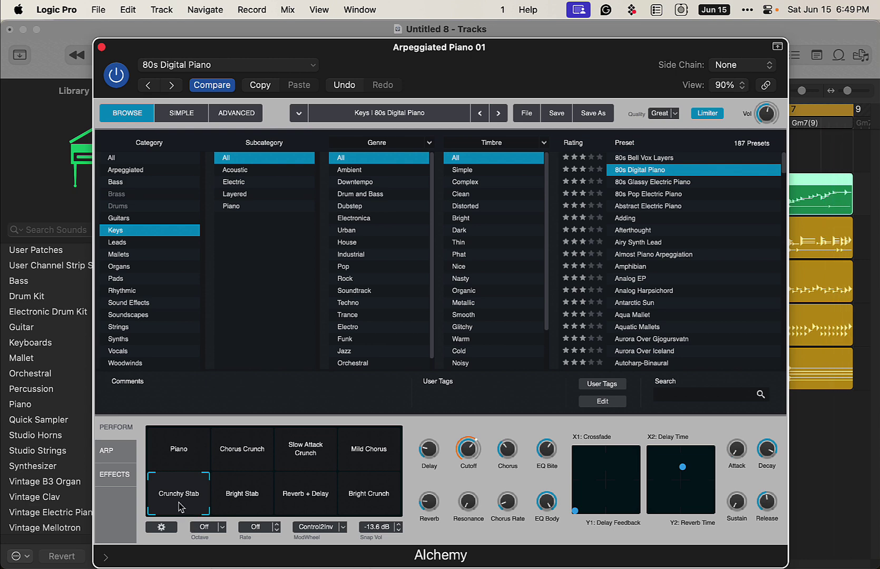
{"action": "left_click", "coordinate": [177, 449]}
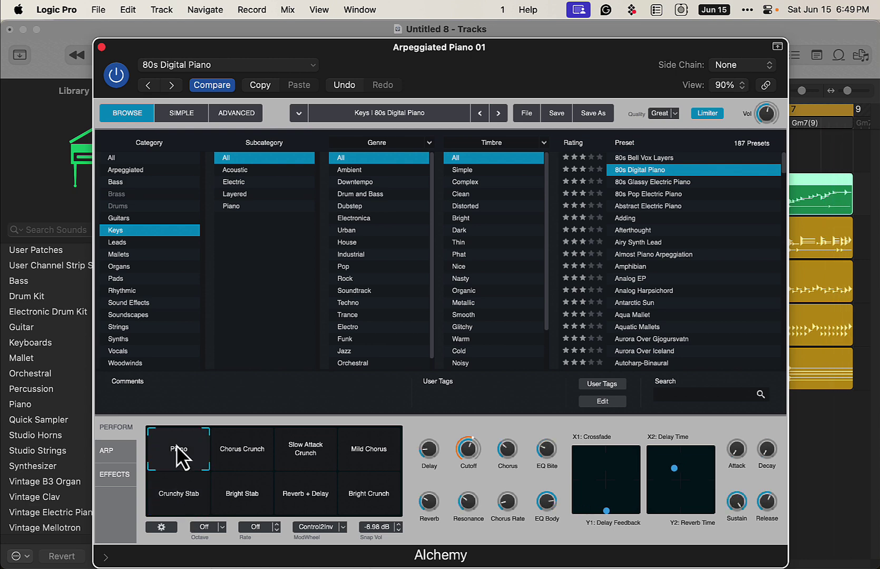
- Close Alchemy and audition the Studio Grand track soloed
{"action": "left_click", "coordinate": [101, 47]}
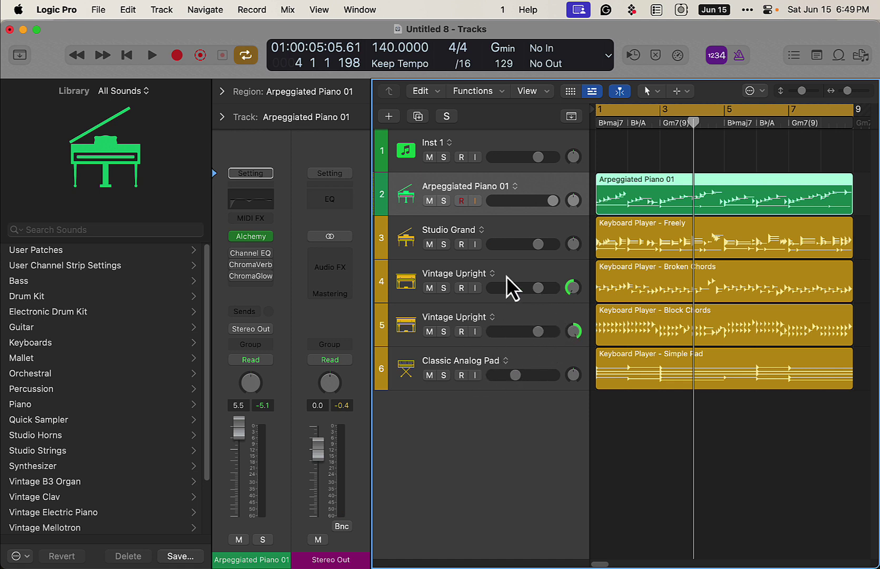
{"action": "left_click", "coordinate": [444, 244]}
{"action": "key", "text": "space"}
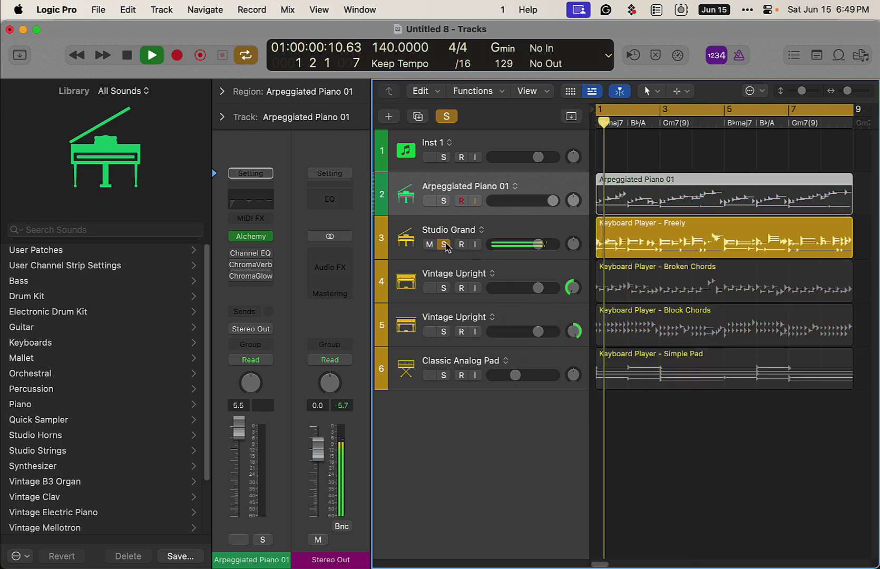
{"action": "left_click", "coordinate": [513, 232]}
{"action": "key", "text": "space"}
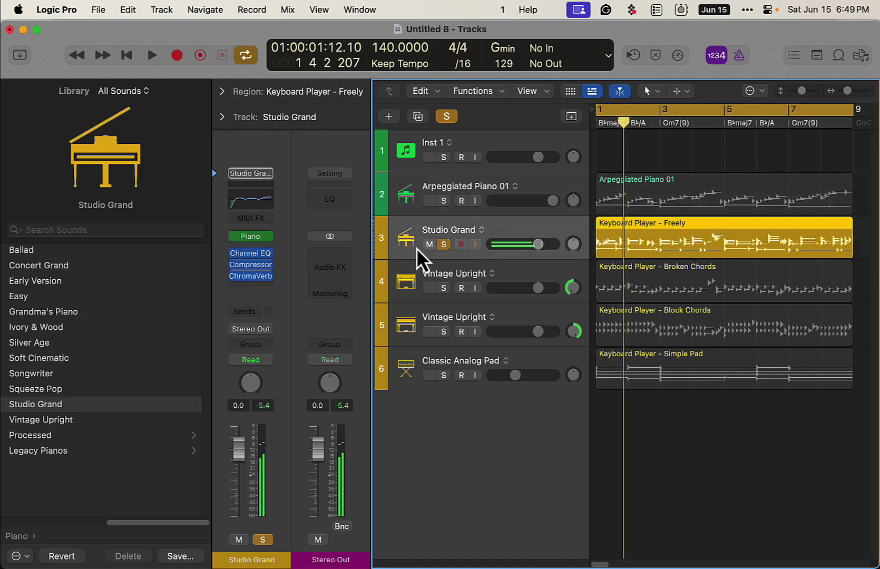
- Change track 3's sound to Chimera Keys and add a Portland Drummer track playing Indie Pop
{"action": "left_click", "coordinate": [262, 237]}
{"action": "left_click", "coordinate": [811, 211]}
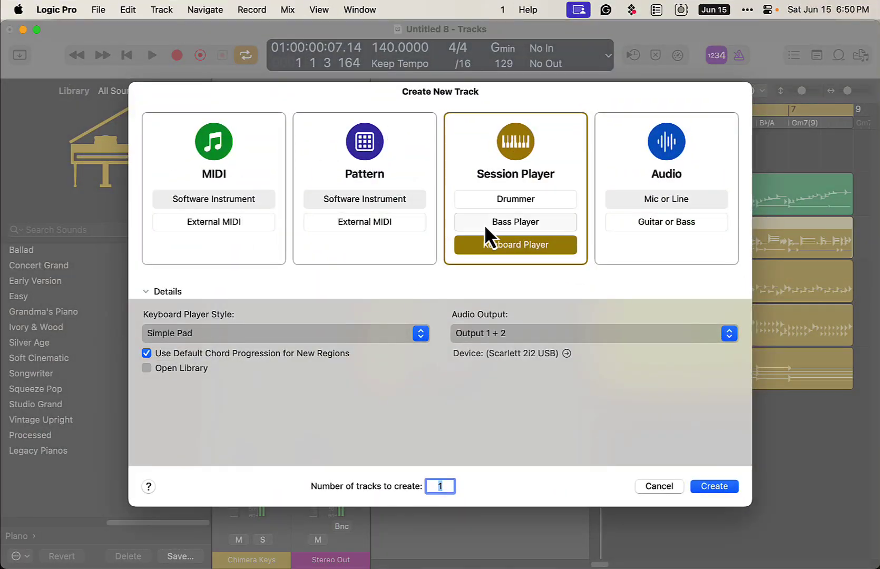
{"action": "left_click", "coordinate": [515, 203]}
{"action": "left_click", "coordinate": [720, 485]}
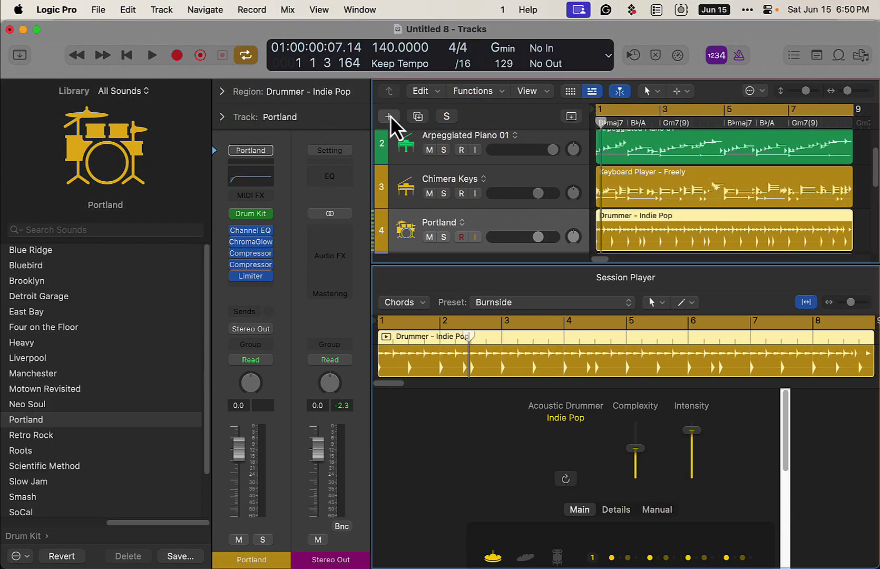
- Add a Session Player bass track, then an Inst 9 software instrument track holding a copied Simple Pad region
{"action": "left_click", "coordinate": [389, 115]}
{"action": "left_click", "coordinate": [536, 224]}
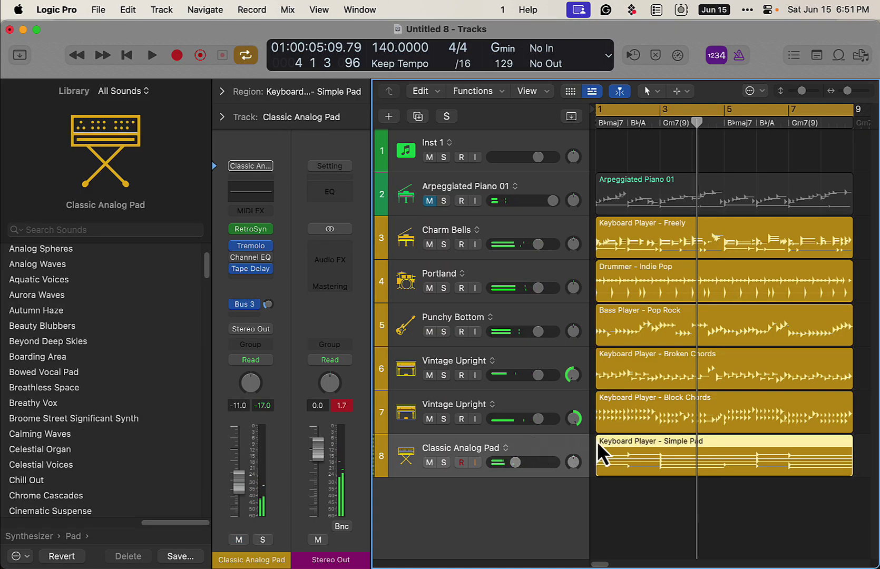
{"action": "left_click", "coordinate": [387, 116]}
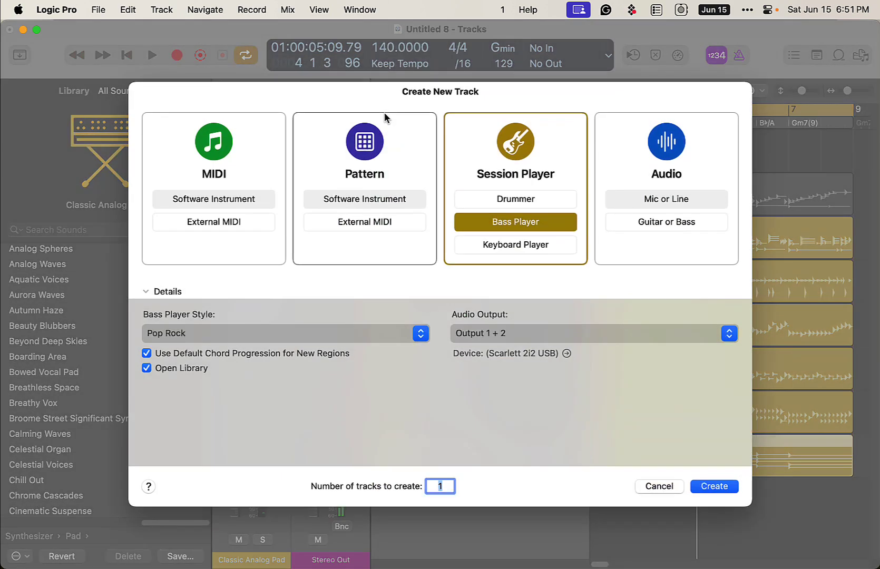
{"action": "left_click", "coordinate": [252, 201]}
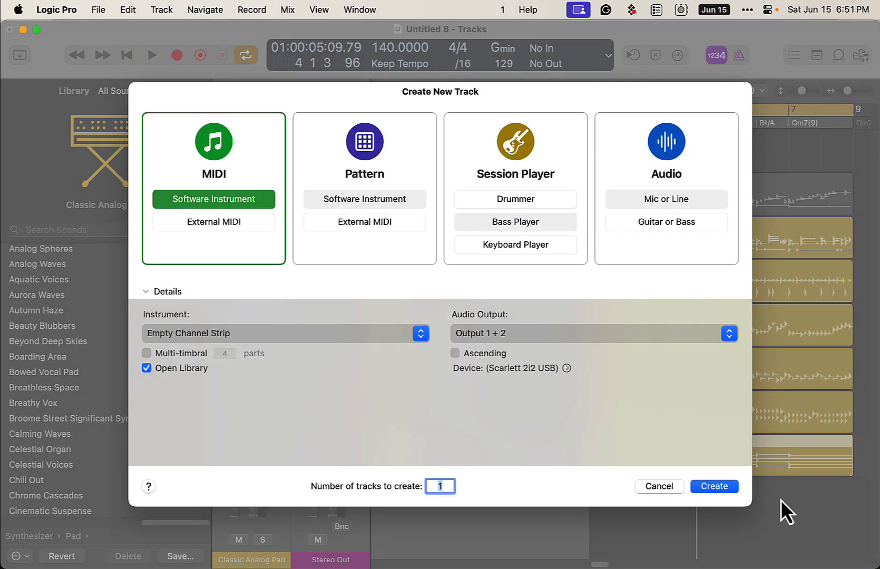
{"action": "left_click", "coordinate": [722, 489]}
{"action": "left_click_drag", "start_coordinate": [633, 471], "coordinate": [633, 487]}
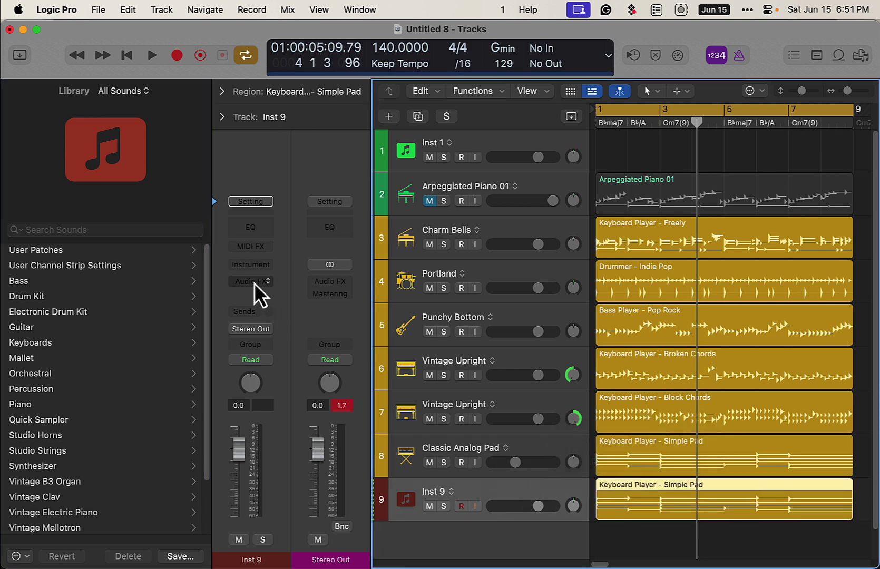
- Load Alchemy in stereo as the instrument on Inst 9
{"action": "left_click", "coordinate": [258, 265]}
{"action": "mouse_move", "coordinate": [364, 331]}
{"action": "left_click", "coordinate": [390, 325]}
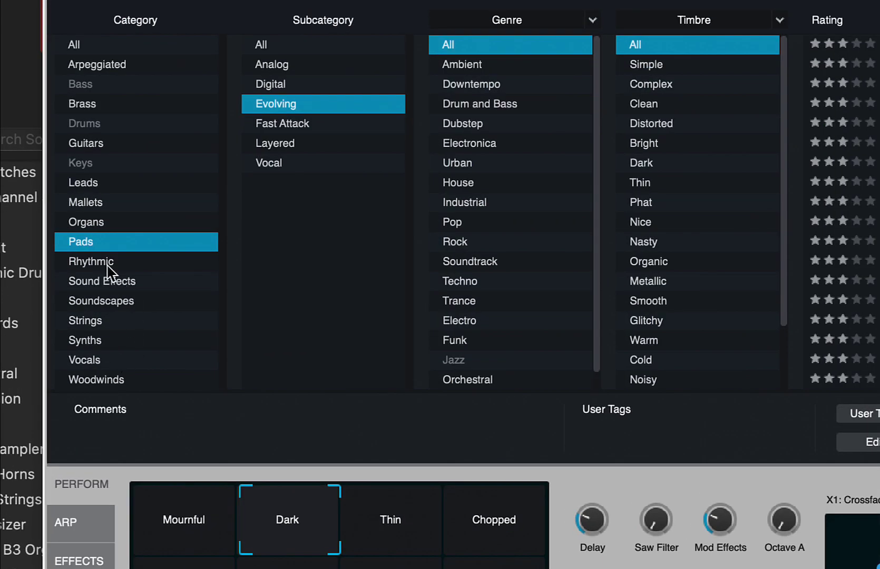
- Audition the Rhythmic preset 80s Chicago House Patterns, unsolo track 9, and try the Hollow variation
{"action": "left_click", "coordinate": [91, 261]}
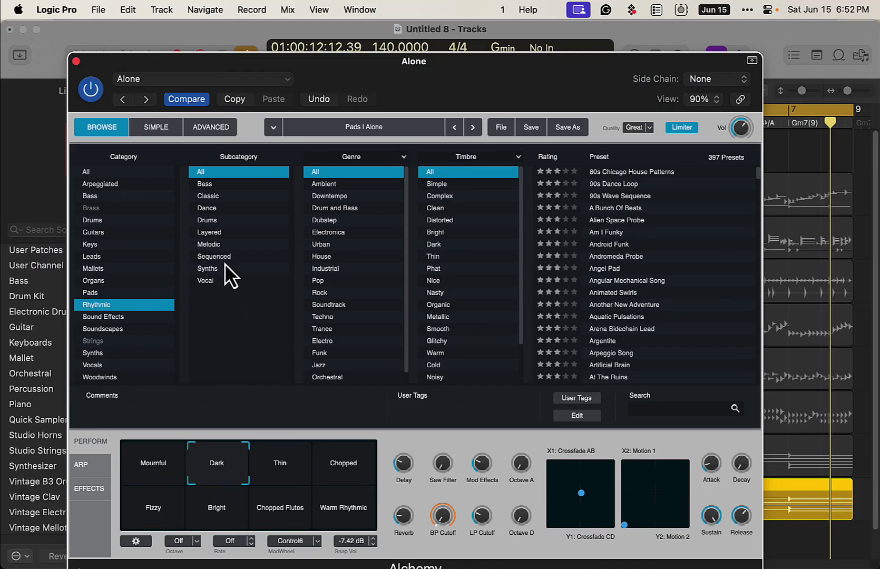
{"action": "left_click", "coordinate": [639, 171]}
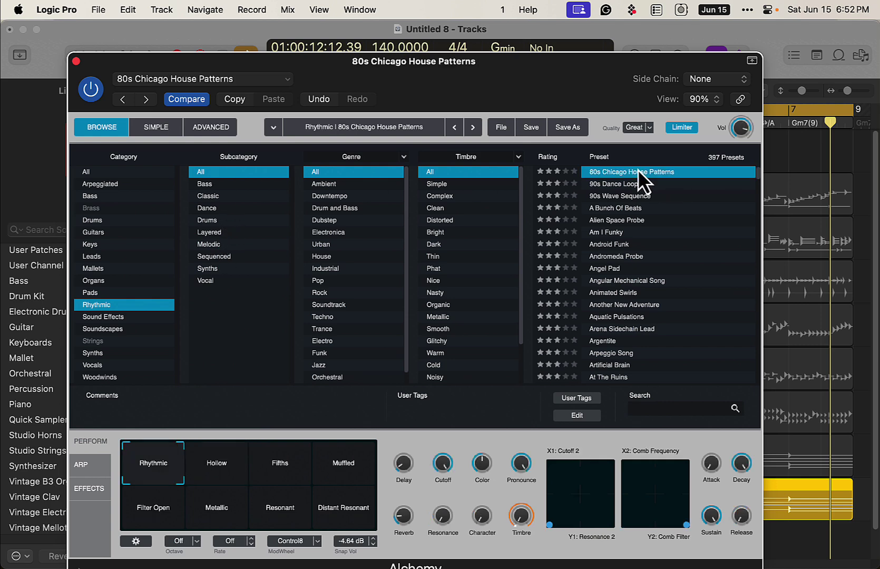
{"action": "key", "text": "space"}
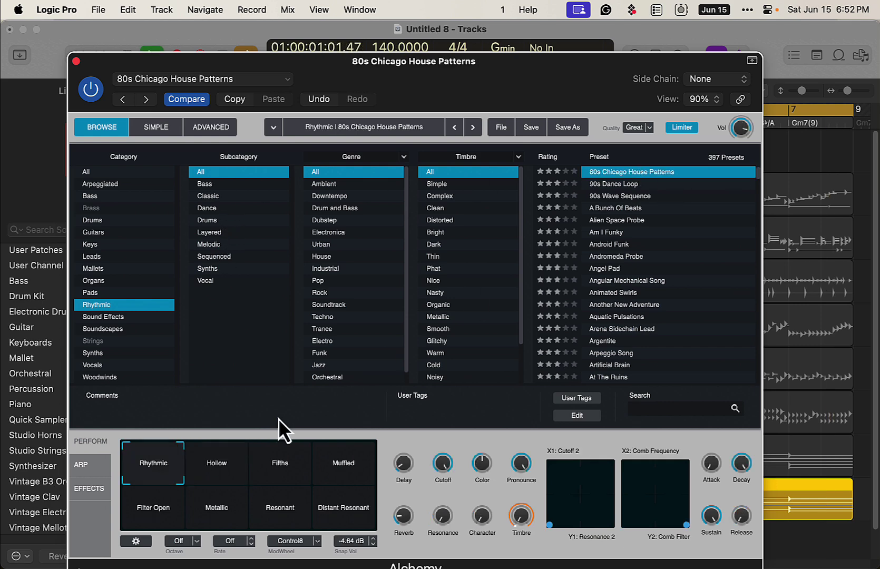
{"action": "left_click", "coordinate": [77, 62]}
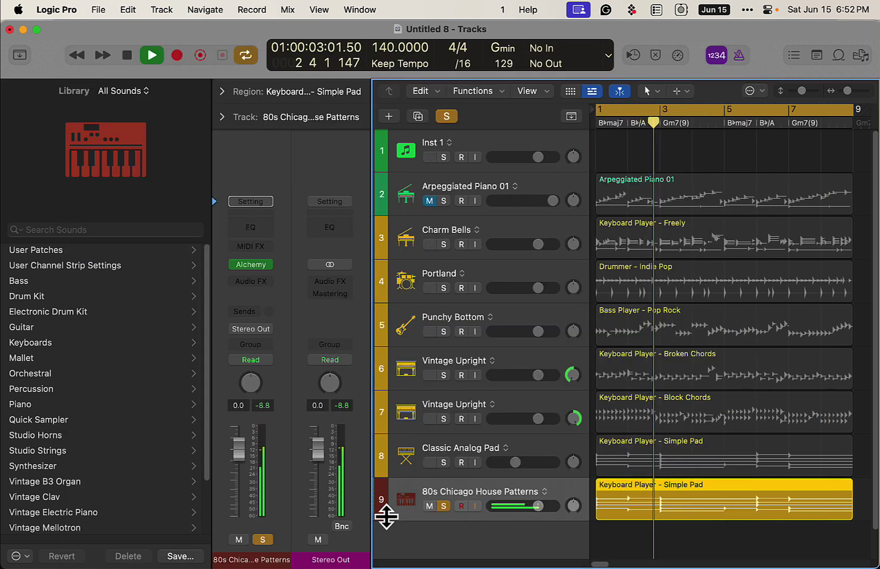
{"action": "left_click", "coordinate": [442, 507]}
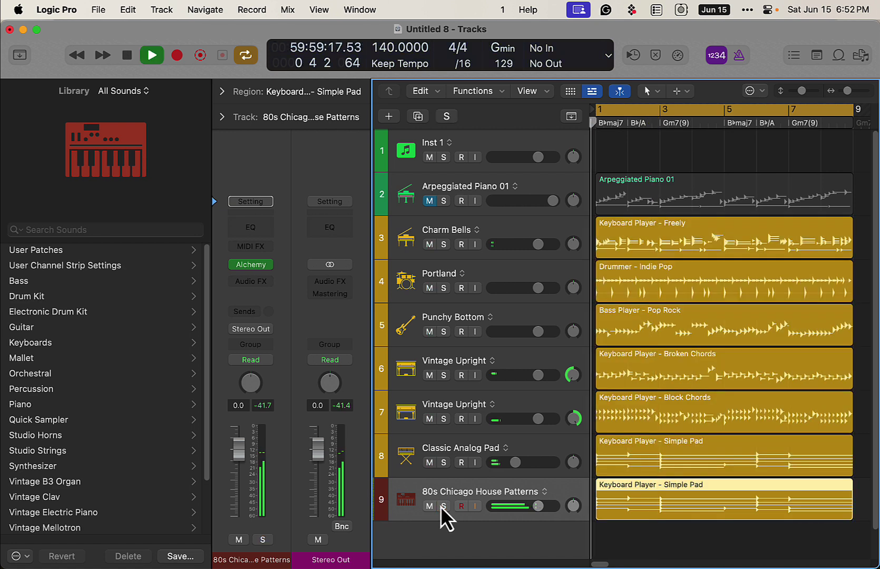
{"action": "left_click", "coordinate": [253, 265]}
{"action": "left_click", "coordinate": [188, 465]}
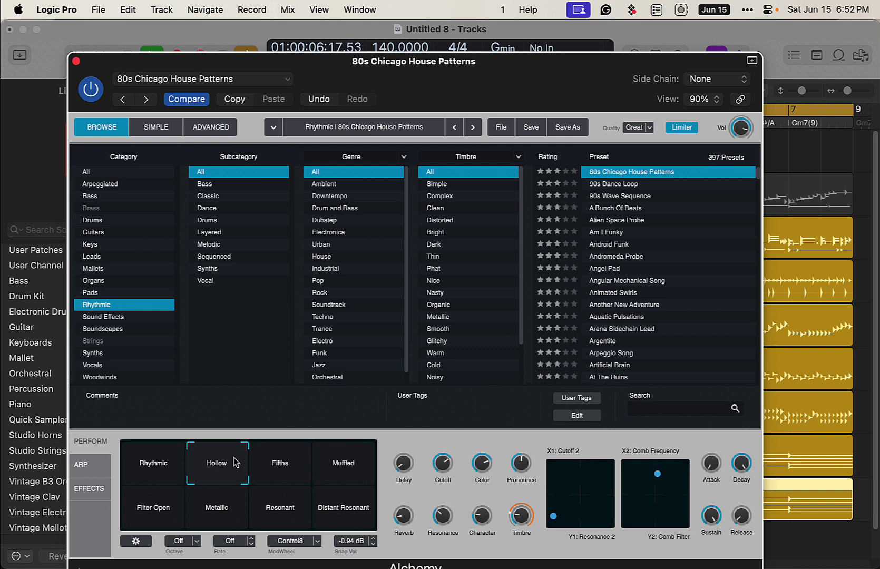
- Audition 90s Dance Loop, 90s Wave Sequence and A Bunch Of Beats, sweeping the performance pads
{"action": "left_click", "coordinate": [607, 188]}
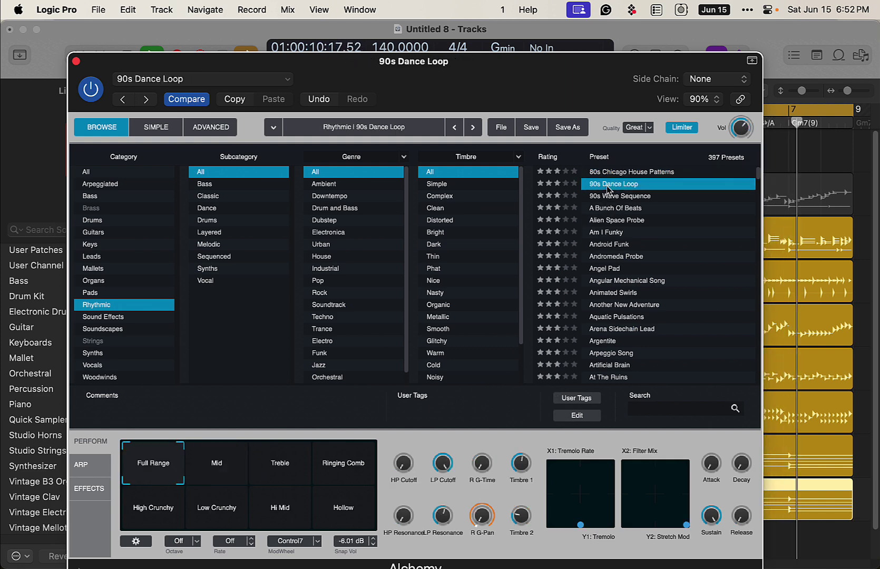
{"action": "left_click", "coordinate": [616, 197]}
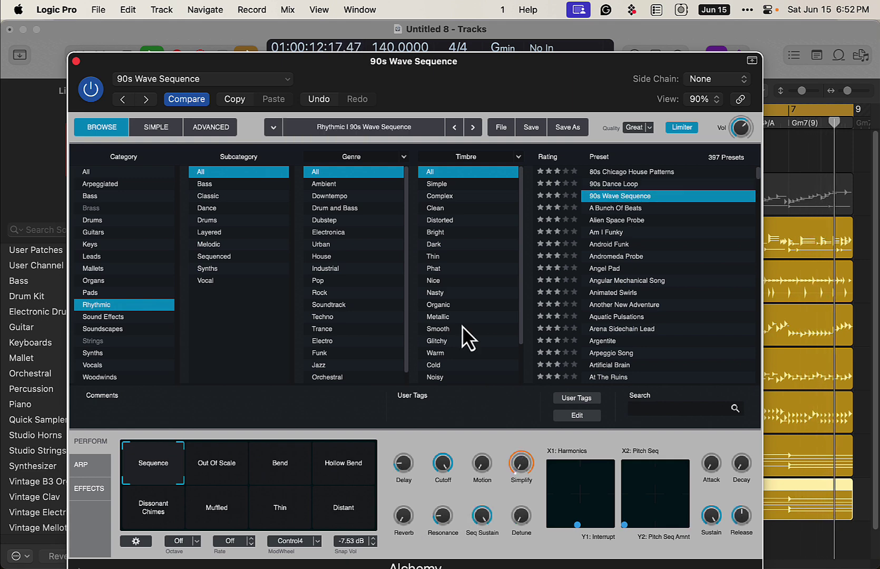
{"action": "left_click", "coordinate": [285, 459]}
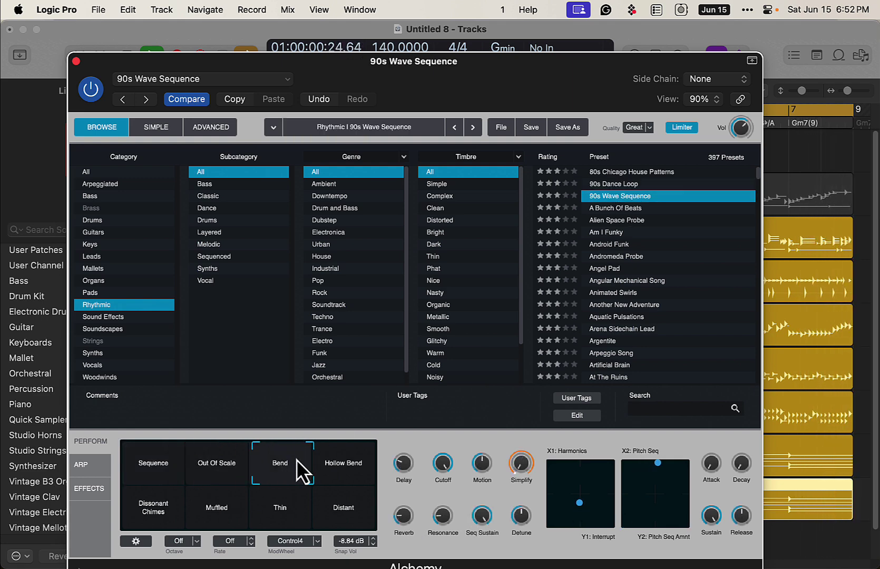
{"action": "mouse_move", "coordinate": [296, 459]}
{"action": "left_mouse_down"}
{"action": "mouse_move", "coordinate": [237, 456]}
{"action": "mouse_move", "coordinate": [285, 464]}
{"action": "mouse_move", "coordinate": [291, 514]}
{"action": "left_mouse_up"}
{"action": "left_click", "coordinate": [635, 207]}
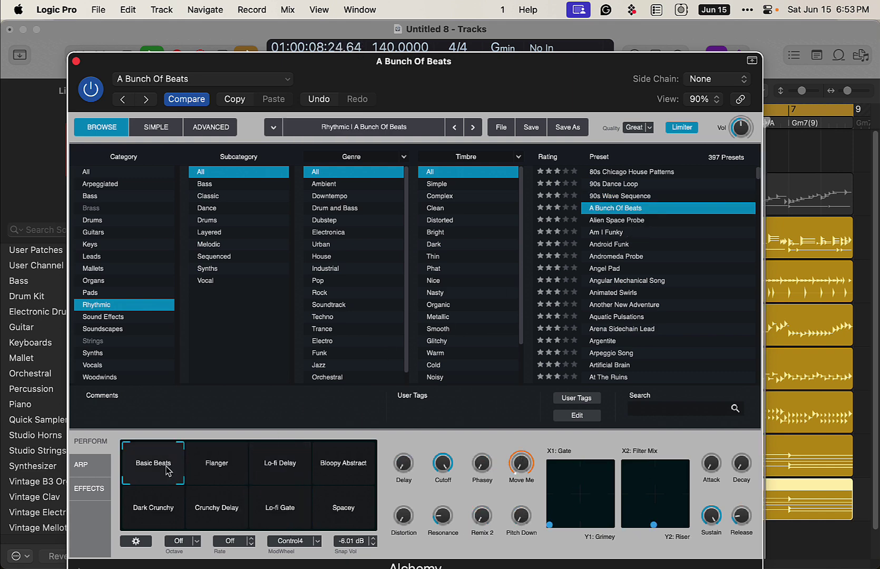
{"action": "left_click_drag", "start_coordinate": [167, 470], "coordinate": [390, 534]}
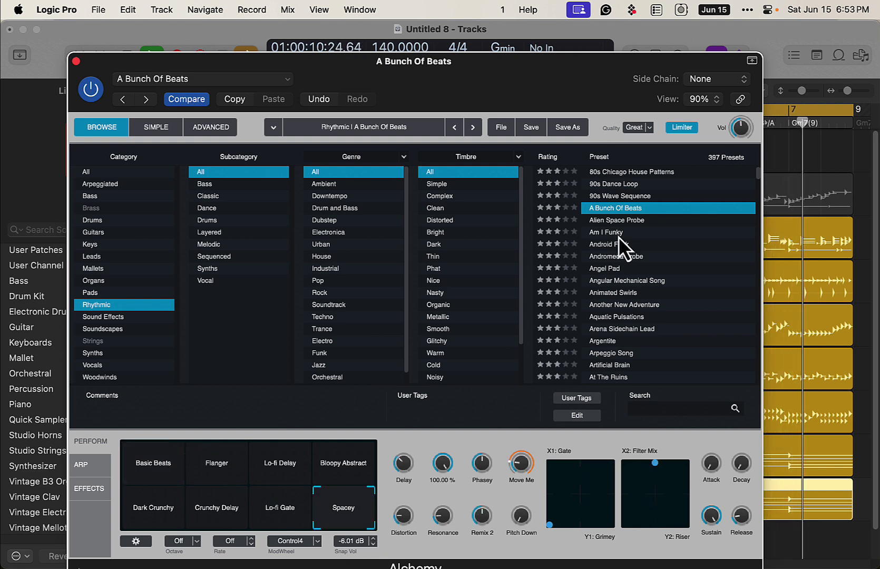
- Try Alien Space Probe with Harsh Tone and Spacescope variations, then load Am I Funky
{"action": "left_click", "coordinate": [615, 220]}
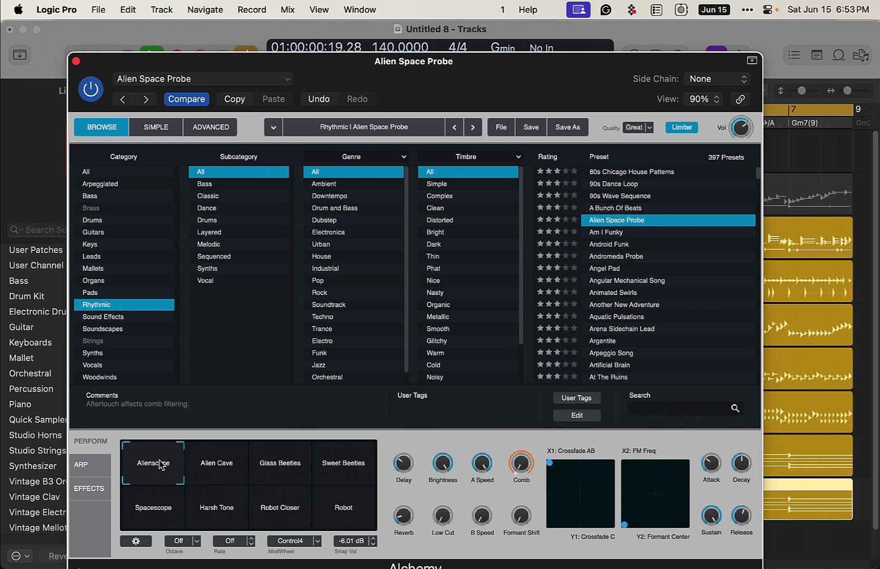
{"action": "left_click", "coordinate": [207, 505]}
{"action": "left_click", "coordinate": [159, 519]}
{"action": "left_click", "coordinate": [600, 233]}
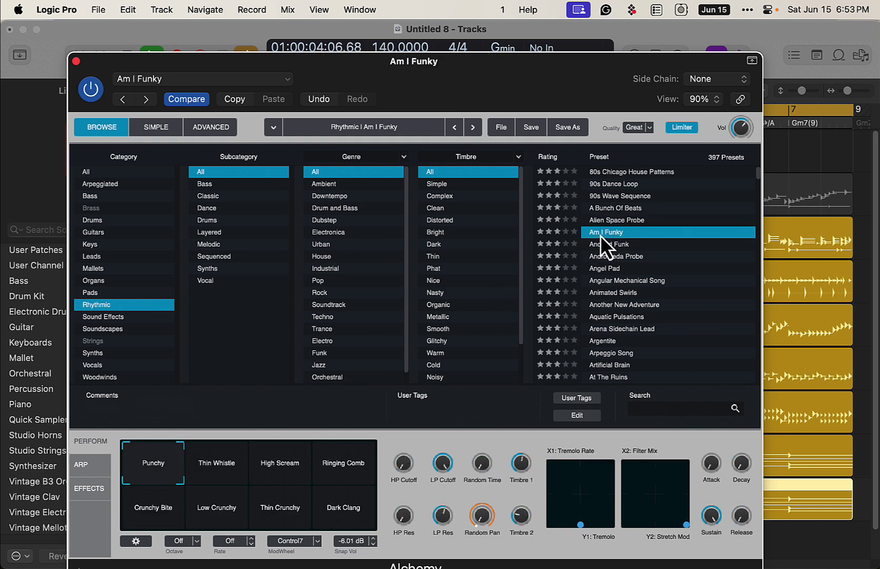
{"action": "left_click", "coordinate": [167, 477]}
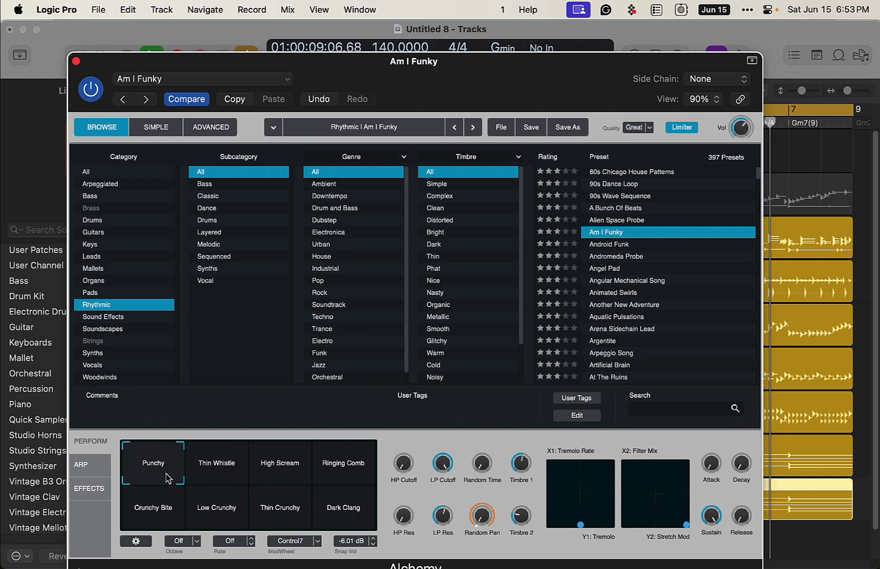
- Move the Alchemy window aside to check the Portland drum track, then load Andromeda Probe
{"action": "left_click_drag", "start_coordinate": [655, 65], "coordinate": [231, 79]}
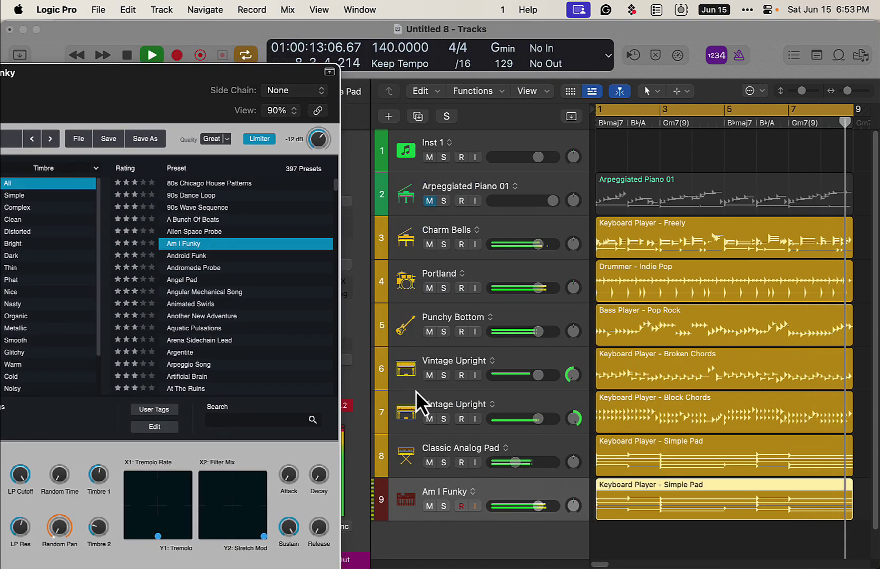
{"action": "left_click", "coordinate": [429, 288]}
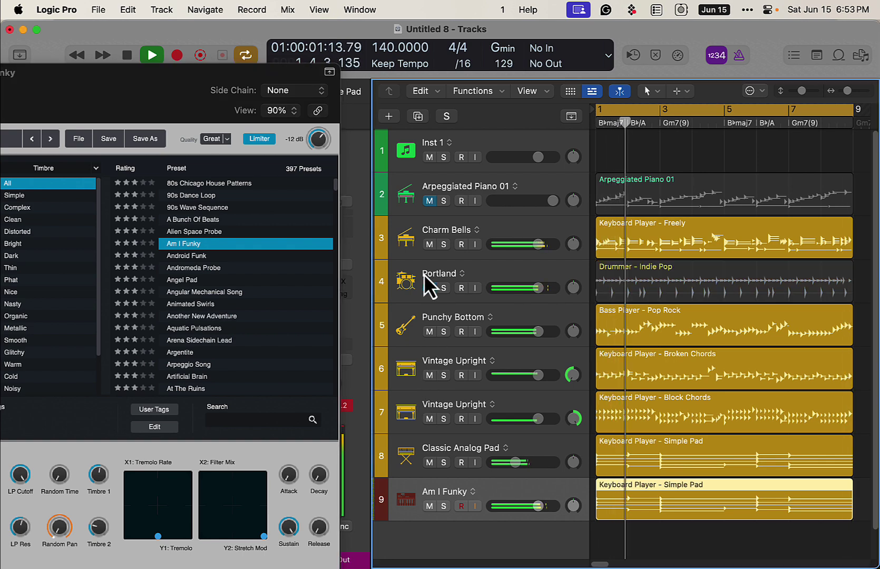
{"action": "left_click", "coordinate": [431, 288]}
{"action": "left_click_drag", "start_coordinate": [228, 80], "coordinate": [663, 60]}
{"action": "left_click", "coordinate": [633, 241]}
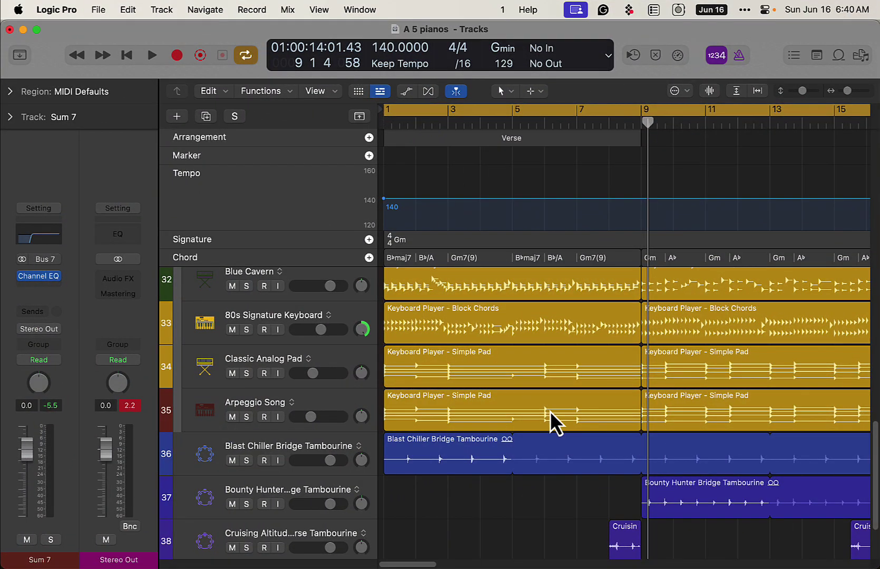
- Hide the global tracks, select Arpeggio Song, and check its Alchemy instrument window
{"action": "scroll", "coordinate": [387, 298], "scroll_direction": "down", "scroll_amount": 1}
{"action": "scroll", "coordinate": [423, 295], "scroll_direction": "up", "scroll_amount": 10}
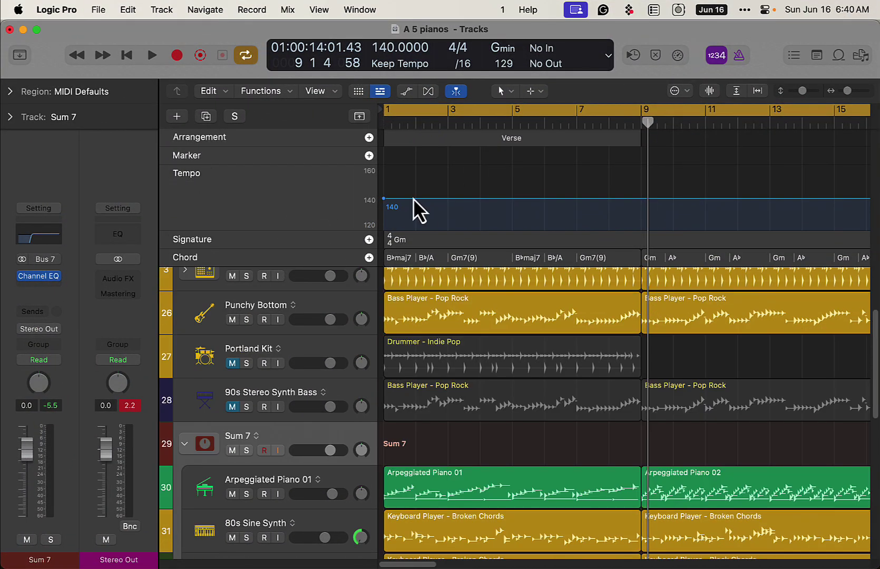
{"action": "key", "text": "g"}
{"action": "scroll", "coordinate": [498, 327], "scroll_direction": "down", "scroll_amount": 2}
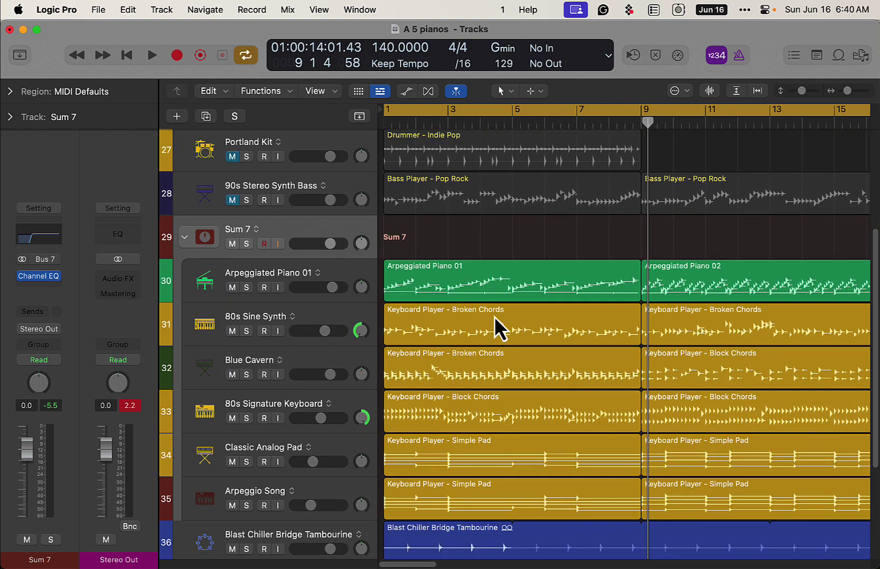
{"action": "scroll", "coordinate": [494, 317], "scroll_direction": "down", "scroll_amount": 3}
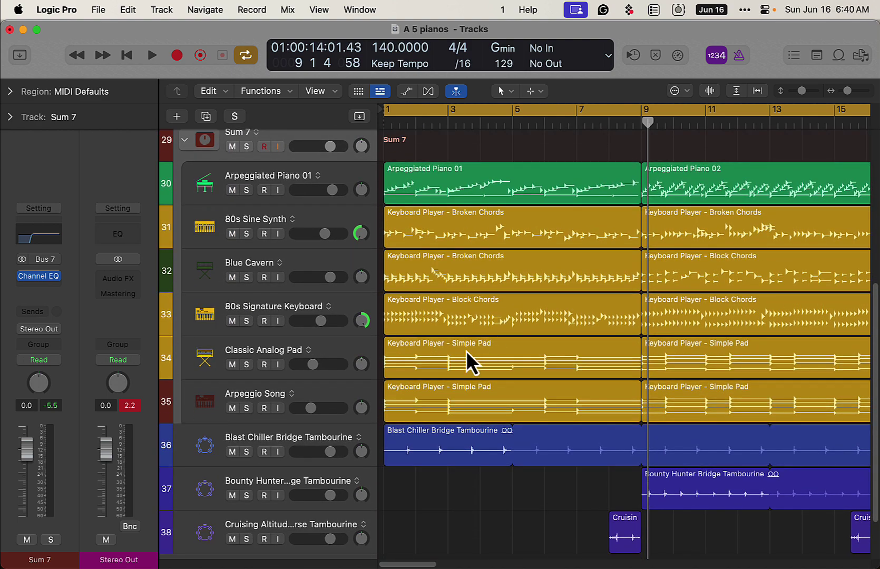
{"action": "left_click", "coordinate": [332, 391]}
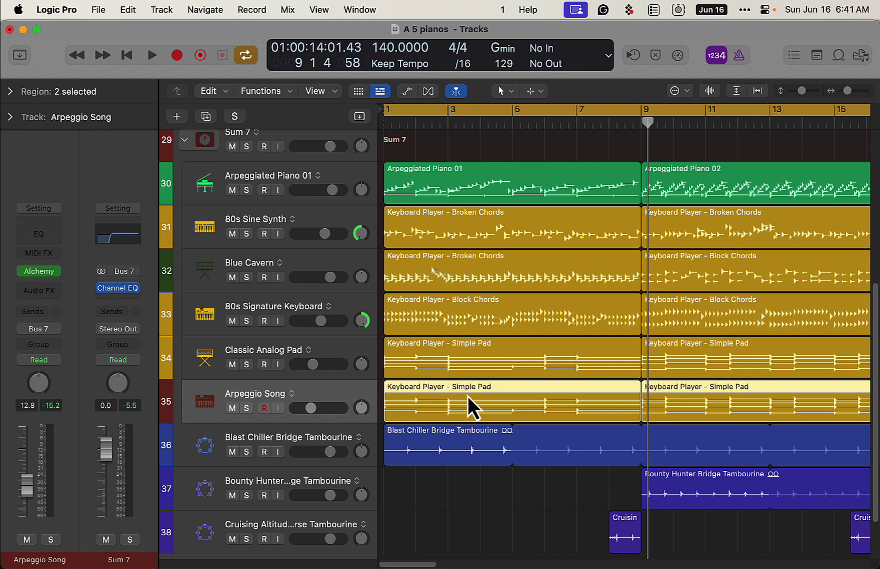
{"action": "left_click", "coordinate": [39, 272]}
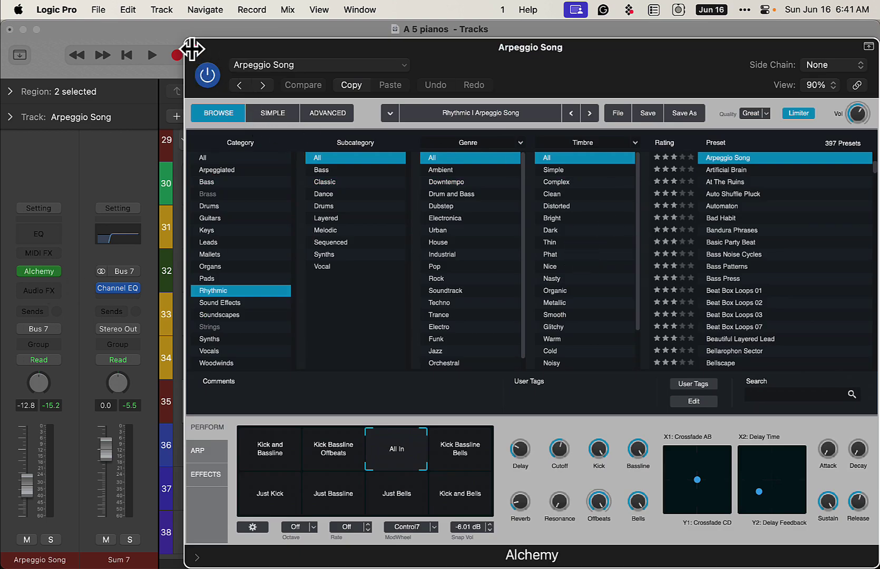
{"action": "left_click", "coordinate": [191, 46]}
- Solo and play Arpeggio Song, then Classic Analog Pad, from bar 1
{"action": "left_click", "coordinate": [246, 408]}
{"action": "key", "text": "Return"}
{"action": "key", "text": "space"}
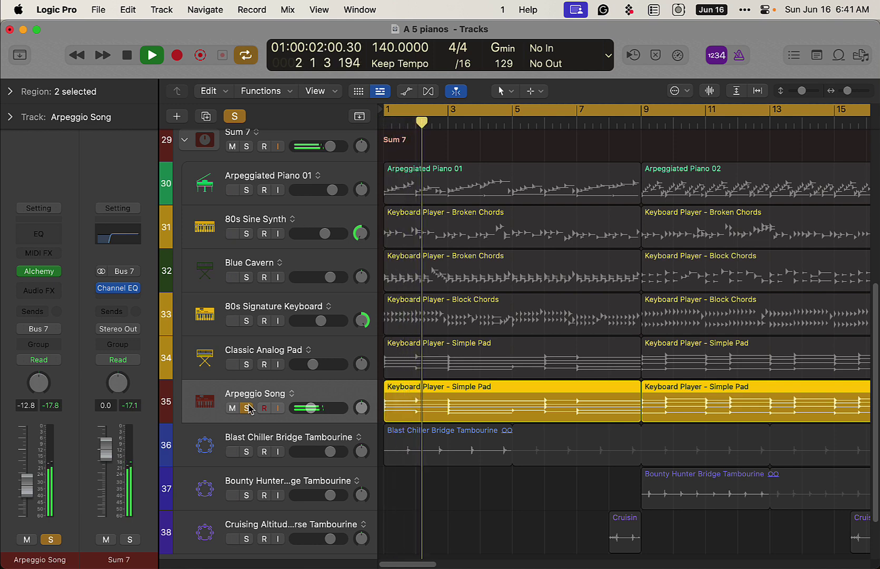
{"action": "key", "text": "space"}
{"action": "left_click", "coordinate": [246, 409]}
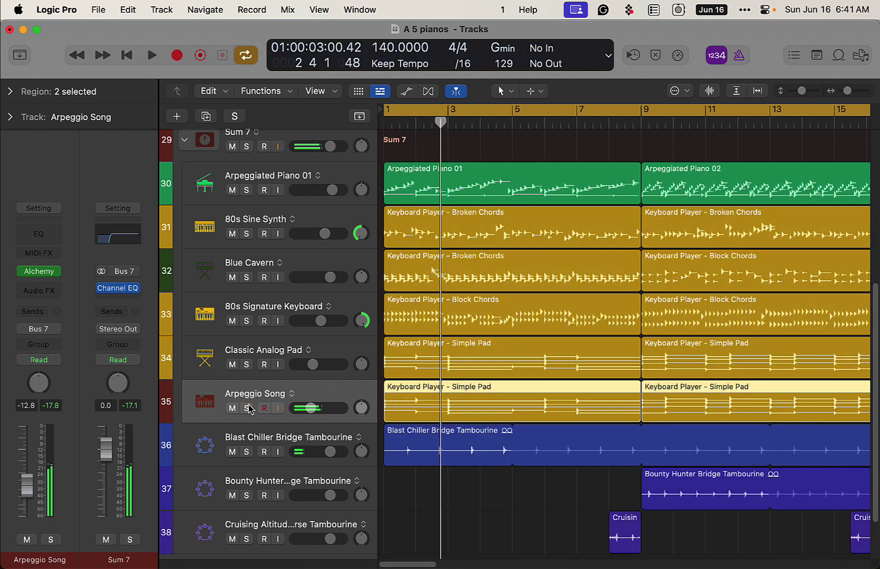
{"action": "left_click", "coordinate": [246, 364]}
{"action": "key", "text": "Return"}
{"action": "key", "text": "space"}
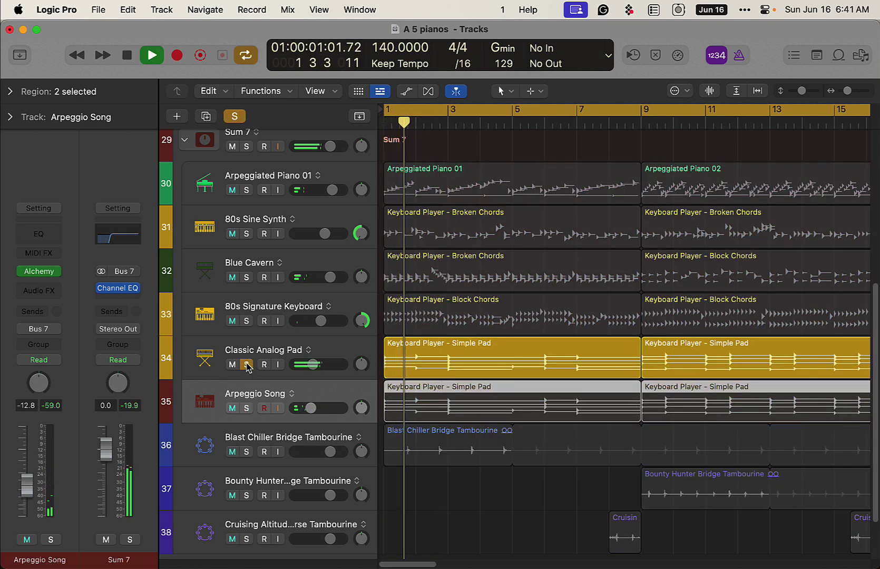
{"action": "key", "text": "space"}
{"action": "left_click", "coordinate": [246, 364]}
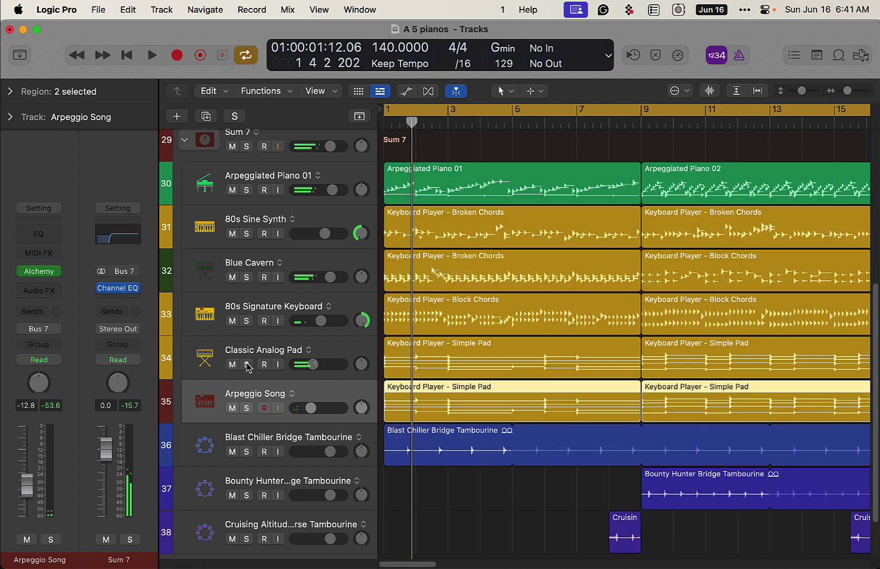
- Solo and play 80s Signature Keyboard, then Blue Cavern, unsoloing each afterwards
{"action": "left_click", "coordinate": [246, 320]}
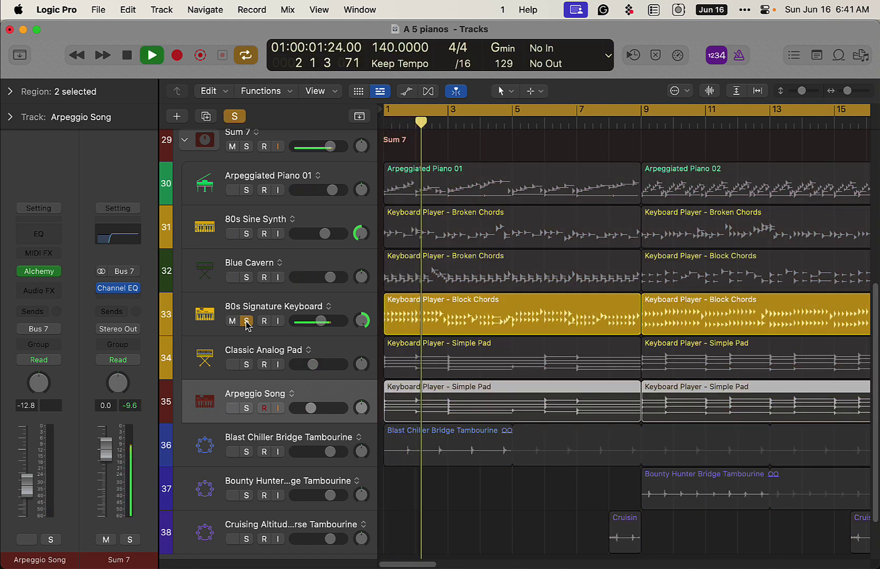
{"action": "key", "text": "space"}
{"action": "left_click", "coordinate": [246, 321]}
{"action": "left_click", "coordinate": [246, 277]}
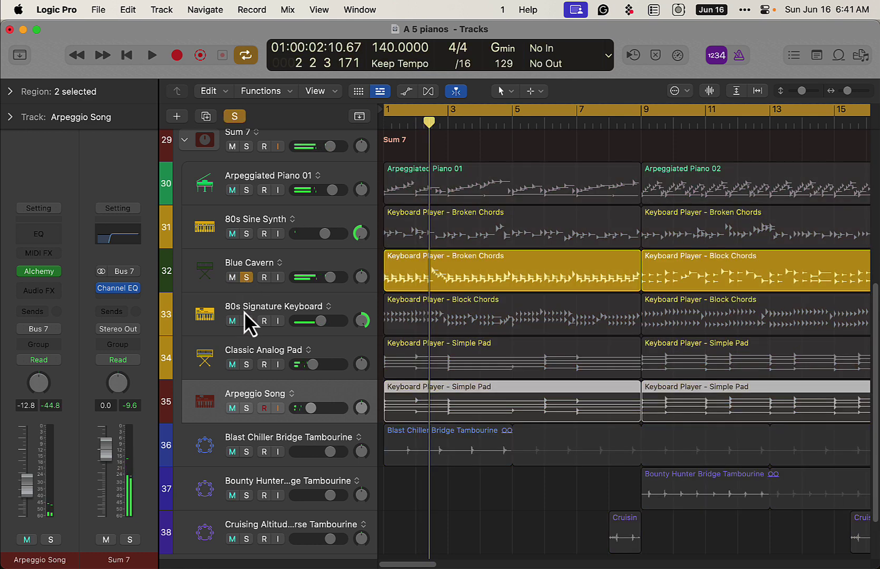
{"action": "key", "text": "Return"}
{"action": "key", "text": "space"}
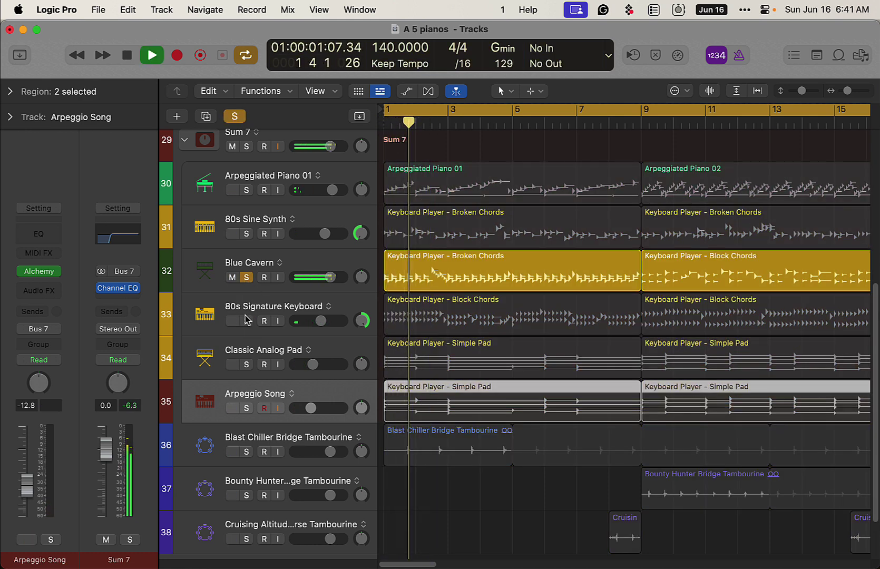
{"action": "key", "text": "space"}
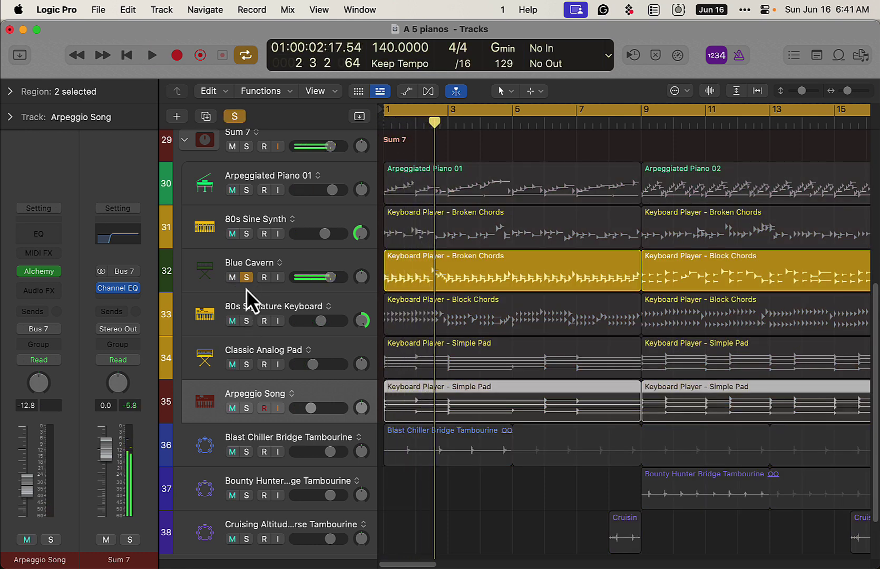
{"action": "left_click", "coordinate": [246, 277]}
- Solo and play 80s Sine Synth, then Arpeggiated Piano 01, unsoloing each afterwards
{"action": "left_click", "coordinate": [246, 234]}
{"action": "key", "text": "Return"}
{"action": "key", "text": "space"}
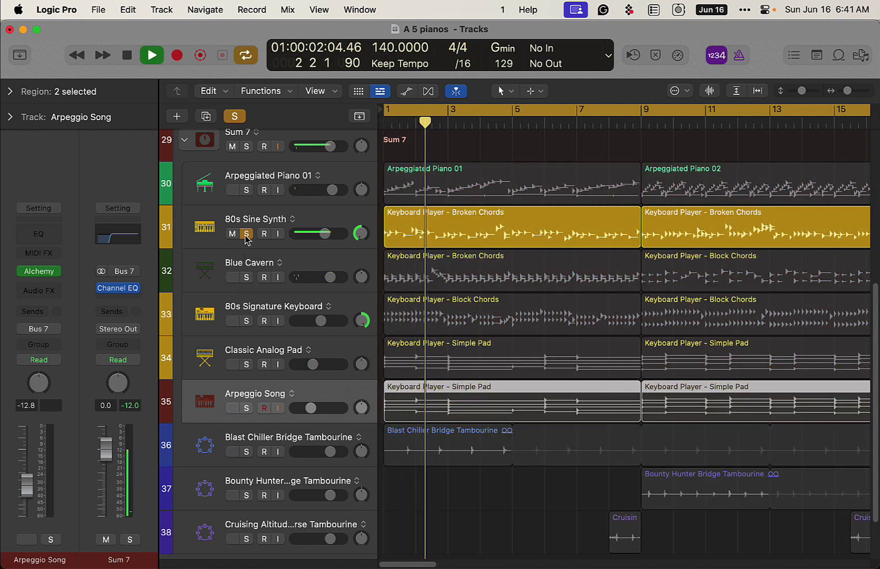
{"action": "key", "text": "space"}
{"action": "left_click", "coordinate": [246, 233]}
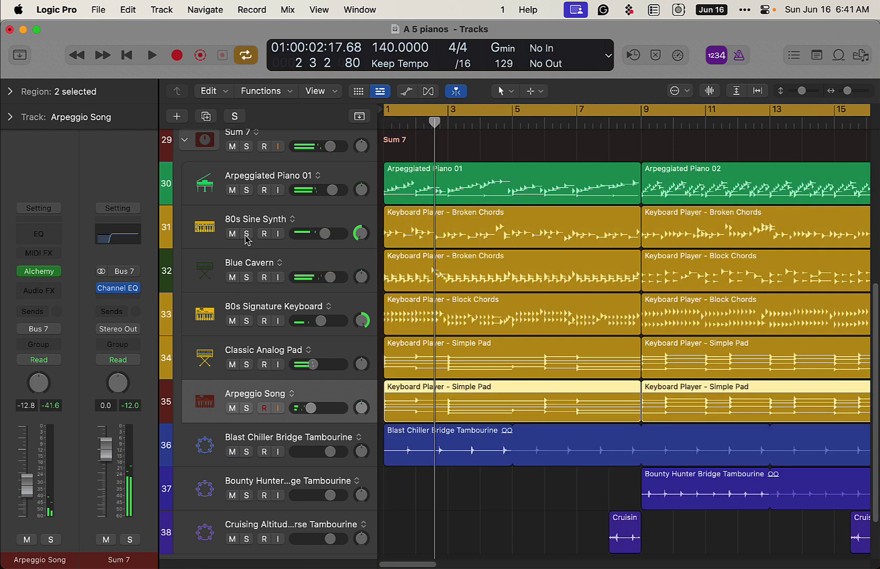
{"action": "left_click", "coordinate": [246, 190]}
{"action": "key", "text": "Return"}
{"action": "key", "text": "space"}
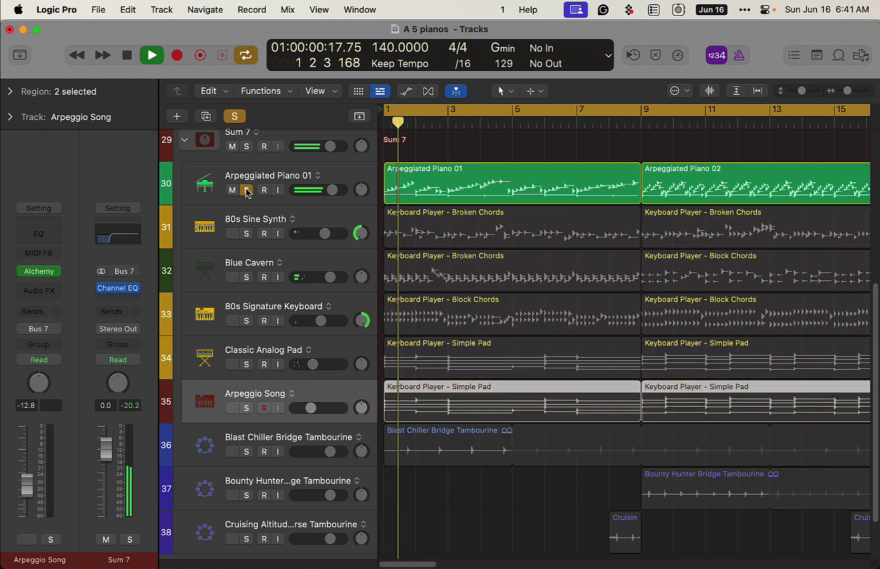
{"action": "left_click", "coordinate": [246, 190]}
- Play Hollywood Haze soloed, then stop and unsolo it
{"action": "scroll", "coordinate": [381, 415], "scroll_direction": "down", "scroll_amount": 2}
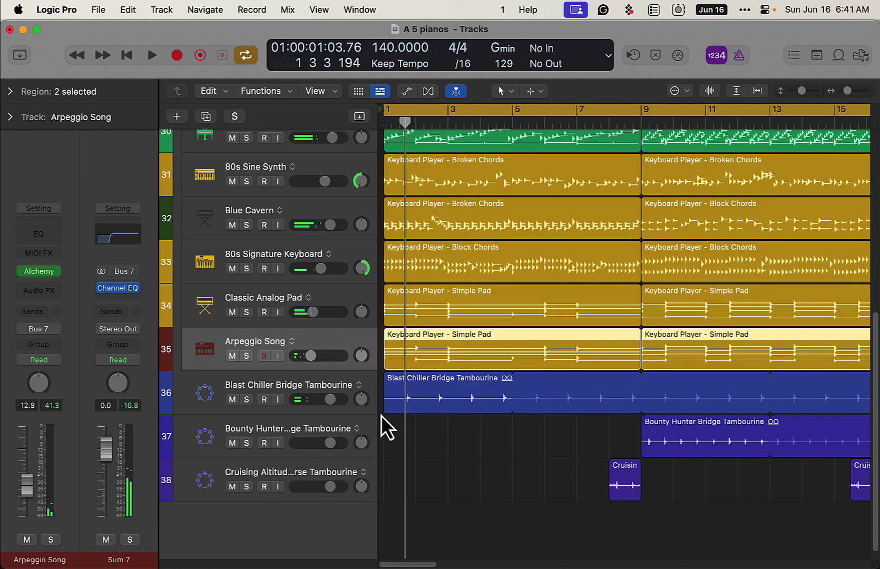
{"action": "scroll", "coordinate": [381, 415], "scroll_direction": "up", "scroll_amount": 5}
{"action": "scroll", "coordinate": [382, 416], "scroll_direction": "up", "scroll_amount": 4}
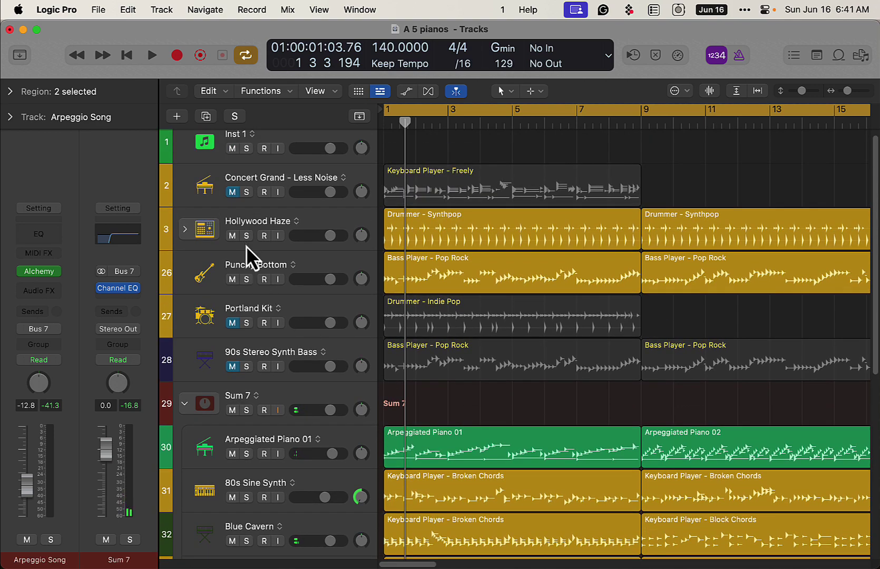
{"action": "left_click", "coordinate": [246, 235]}
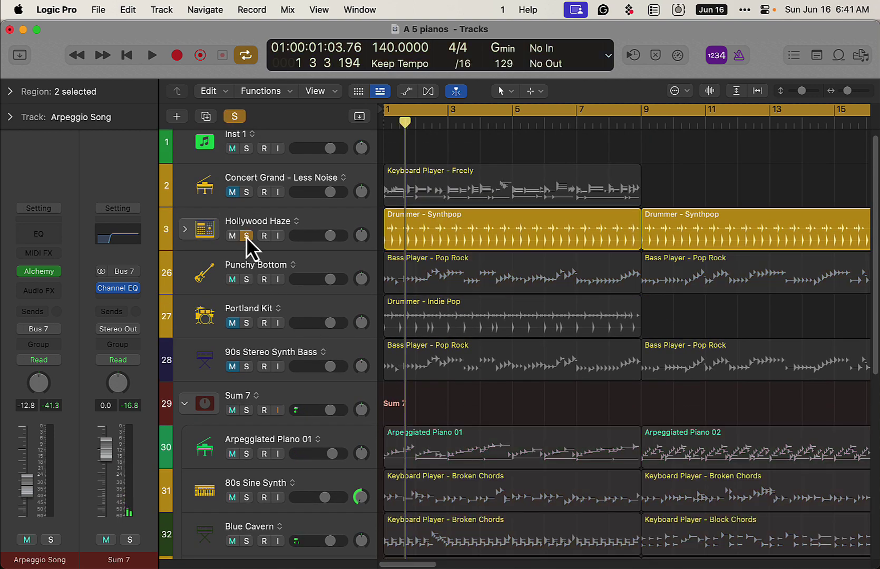
{"action": "key", "text": "space"}
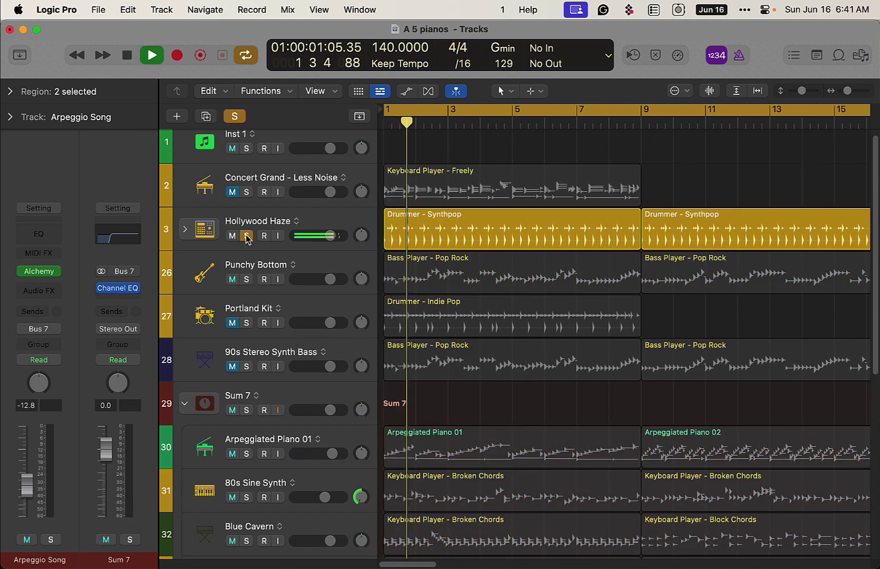
{"action": "key", "text": "space"}
{"action": "left_click", "coordinate": [246, 235]}
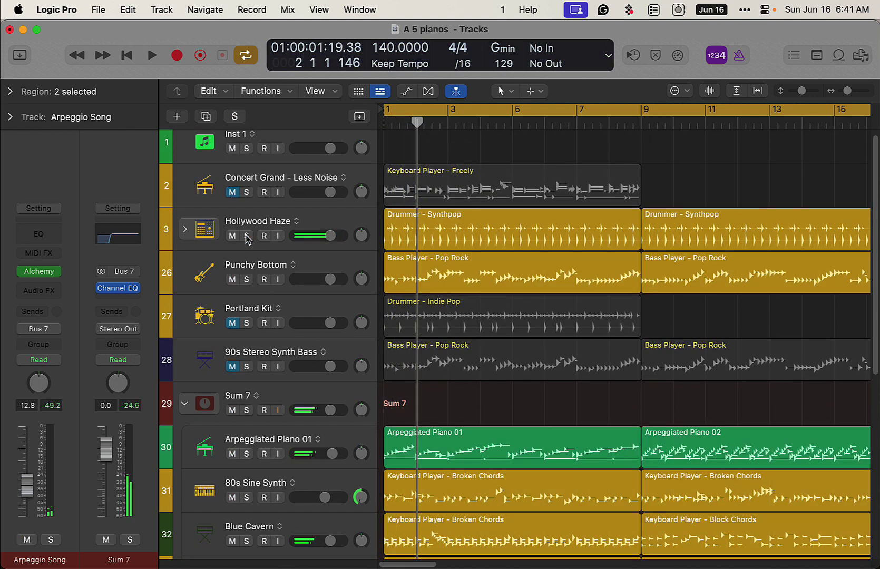
- Show the global tracks again and play the arrangement from the beginning
{"action": "scroll", "coordinate": [692, 213], "scroll_direction": "up", "scroll_amount": 1}
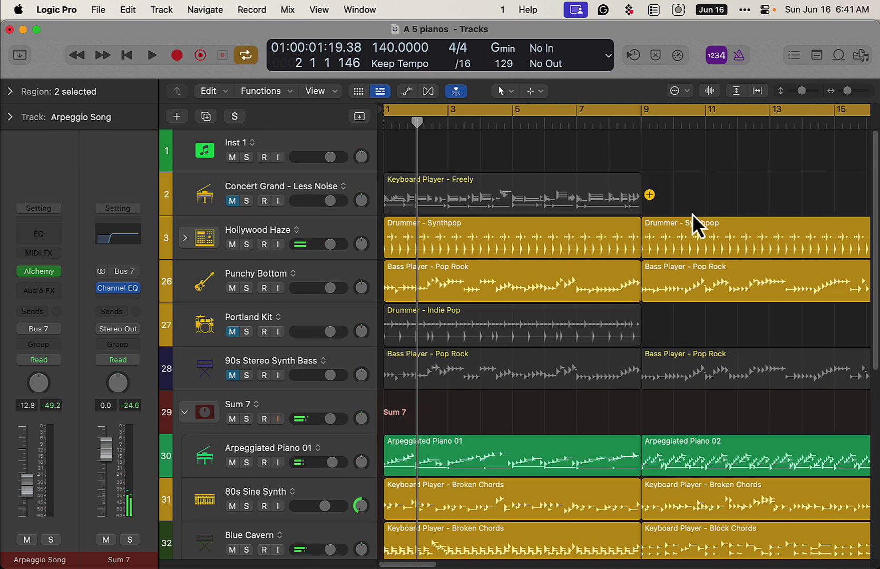
{"action": "key", "text": "g"}
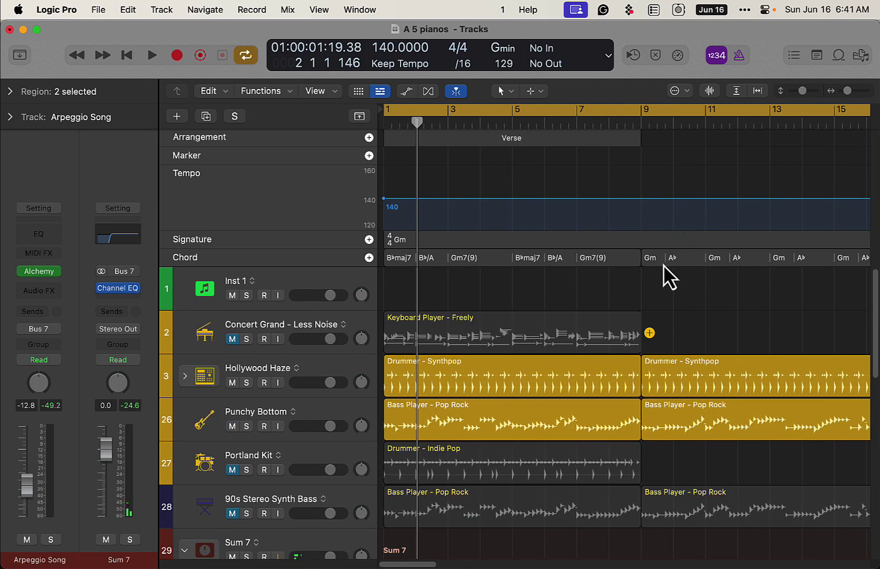
{"action": "key", "text": "space"}
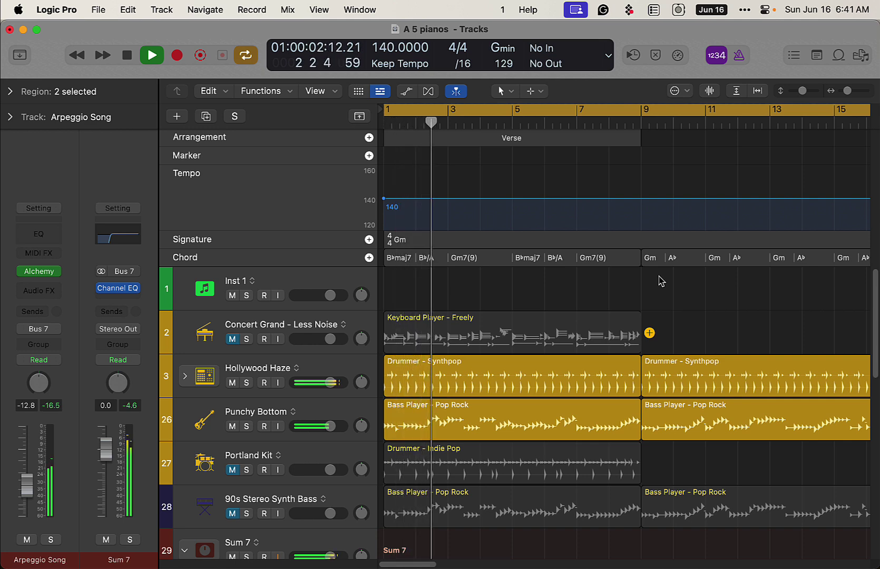
{"action": "scroll", "coordinate": [696, 305], "scroll_direction": "down", "scroll_amount": 4}
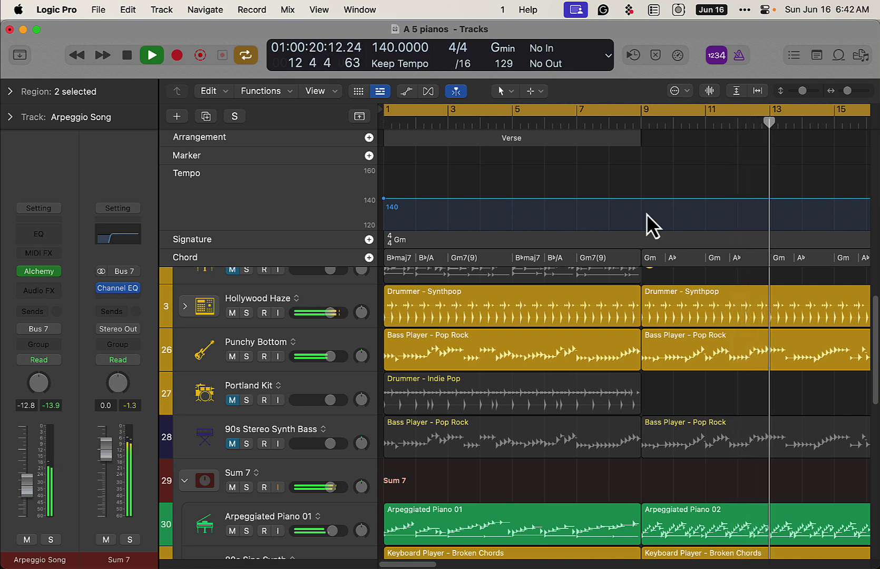
- Turn cycle off, hide the global tracks, and stop playback
{"action": "left_click", "coordinate": [573, 110]}
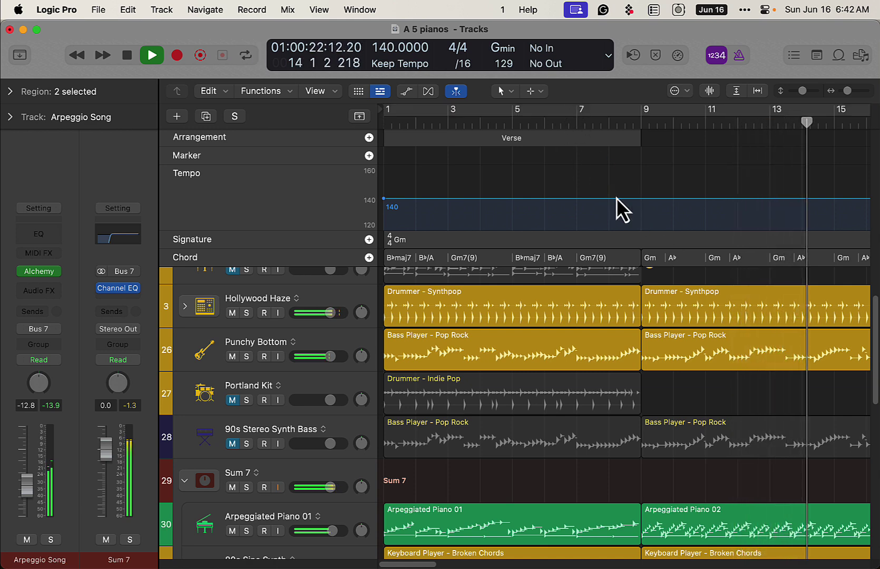
{"action": "key", "text": "g"}
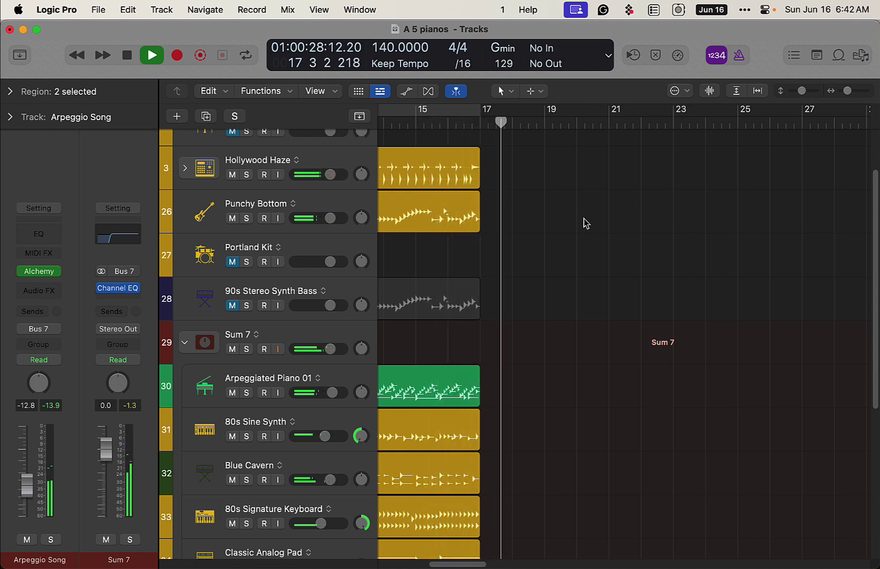
{"action": "key", "text": "space"}
- Turn cycle back on, return to the project start, and solo Punchy Bottom
{"action": "scroll", "coordinate": [607, 330], "scroll_direction": "down", "scroll_amount": 8}
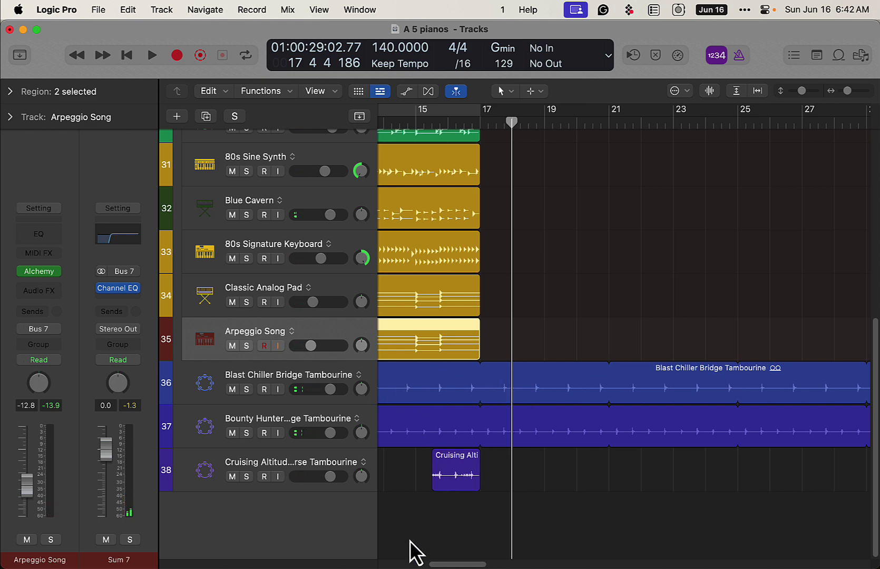
{"action": "scroll", "coordinate": [458, 563], "scroll_direction": "left", "scroll_amount": 10}
{"action": "scroll", "coordinate": [507, 450], "scroll_direction": "up", "scroll_amount": 15}
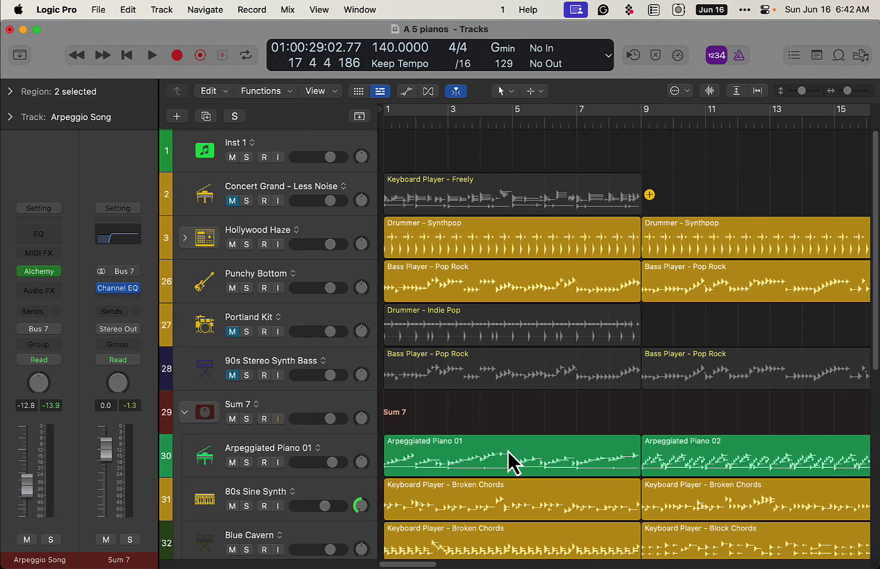
{"action": "scroll", "coordinate": [510, 426], "scroll_direction": "up", "scroll_amount": 2}
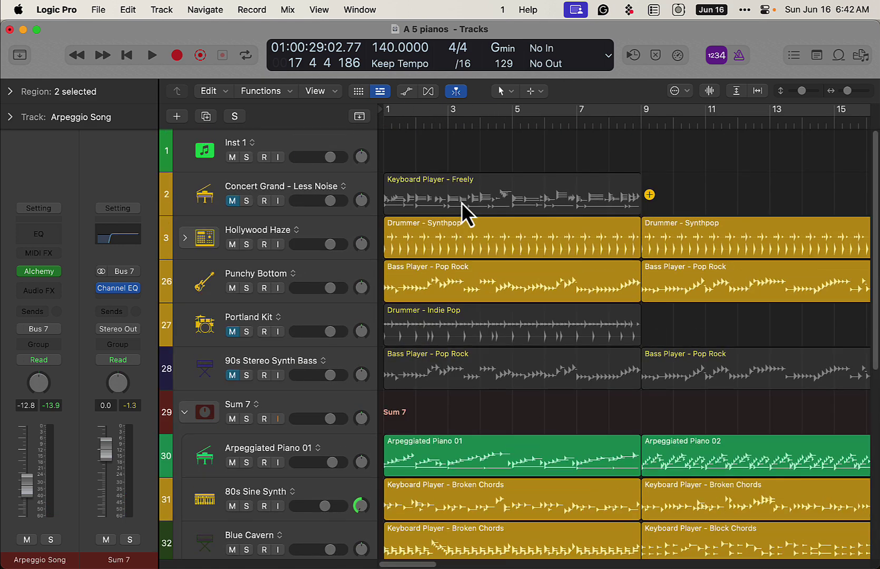
{"action": "left_click", "coordinate": [406, 114]}
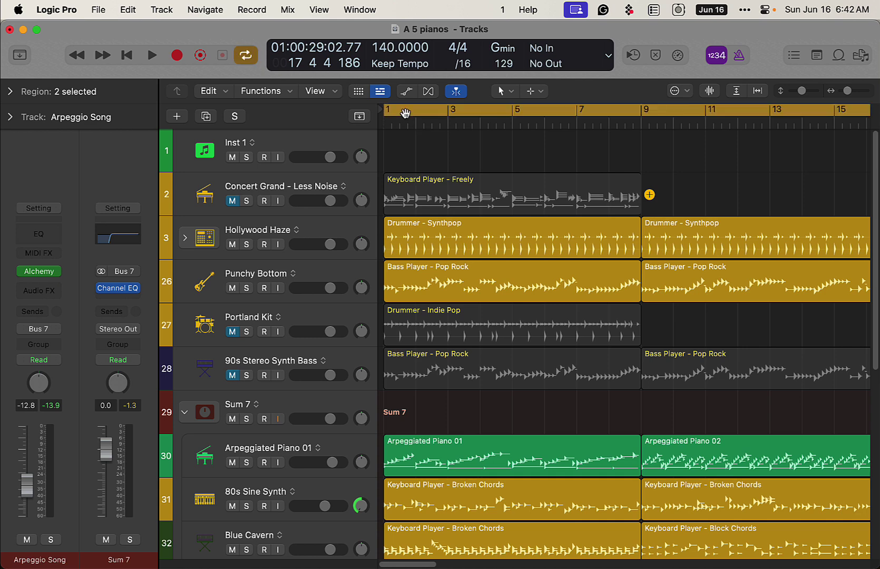
{"action": "key", "text": "Return"}
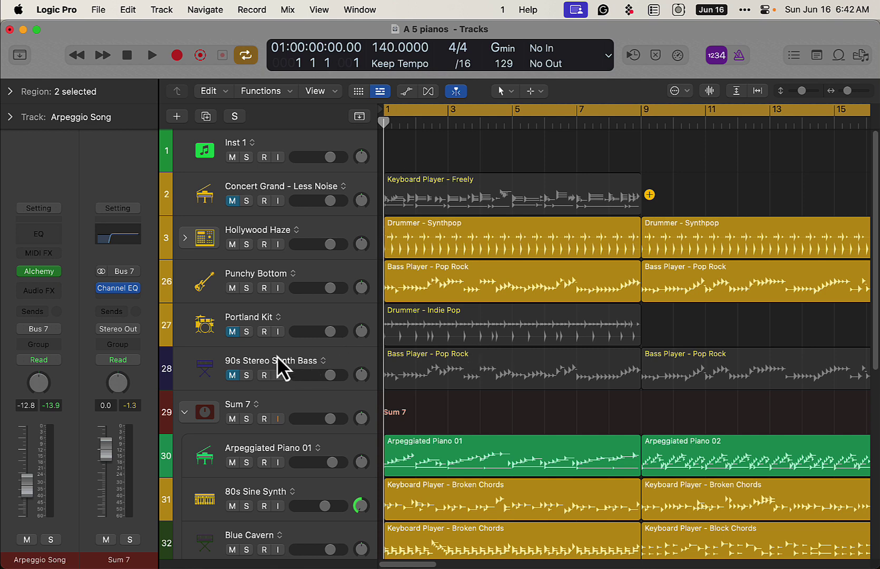
{"action": "left_click", "coordinate": [246, 288]}
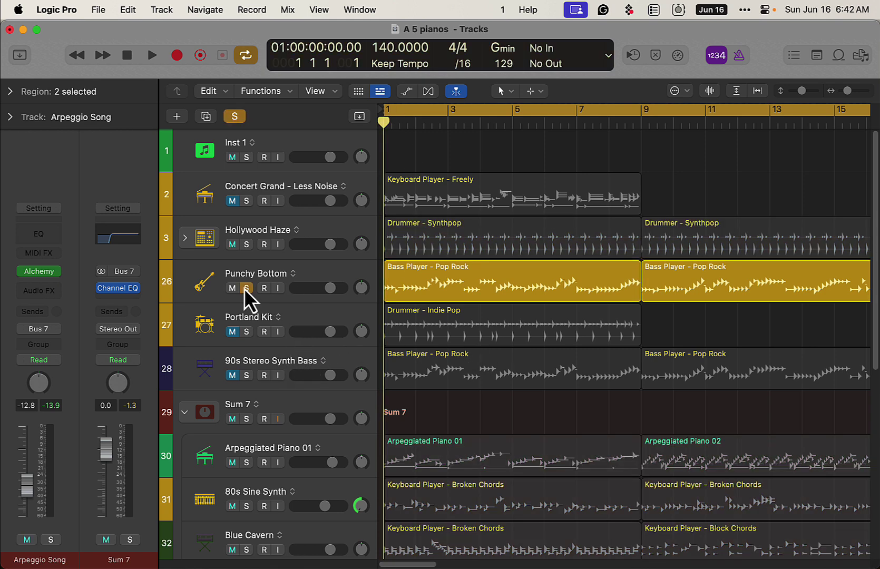
- Select Punchy Bottom and listen to it soloed
{"action": "left_click", "coordinate": [316, 271]}
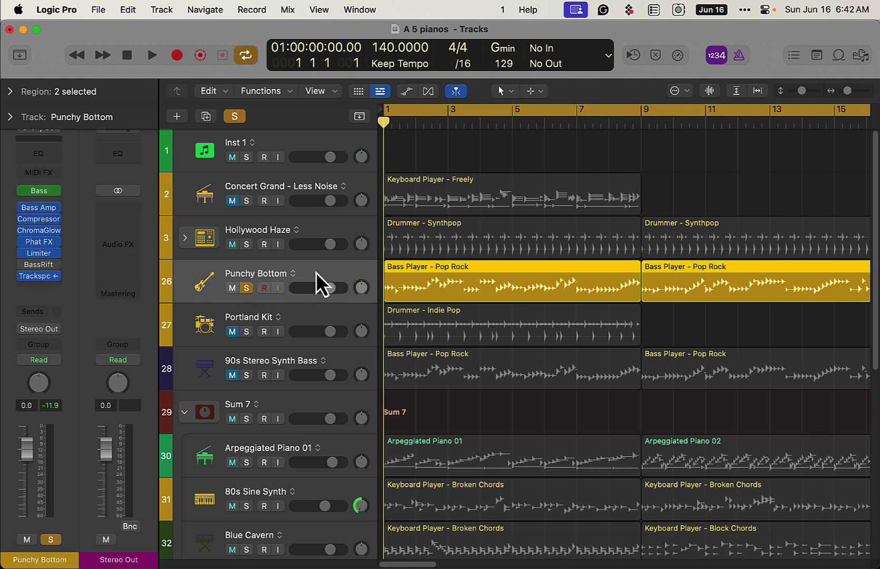
{"action": "key", "text": "space"}
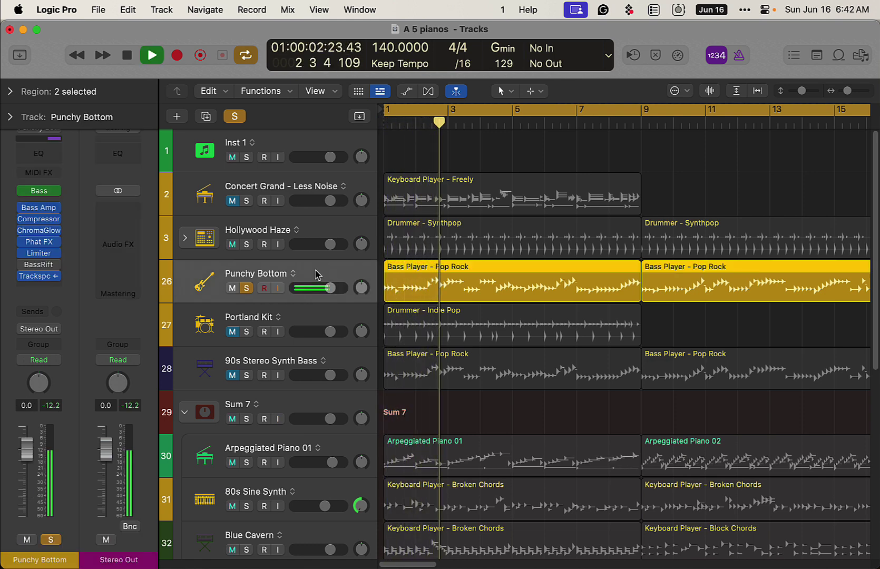
{"action": "key", "text": "space"}
- Swap the solo to an unmuted 90s Stereo Synth Bass, mute Punchy Bottom, and play from bar 1
{"action": "left_click", "coordinate": [247, 288]}
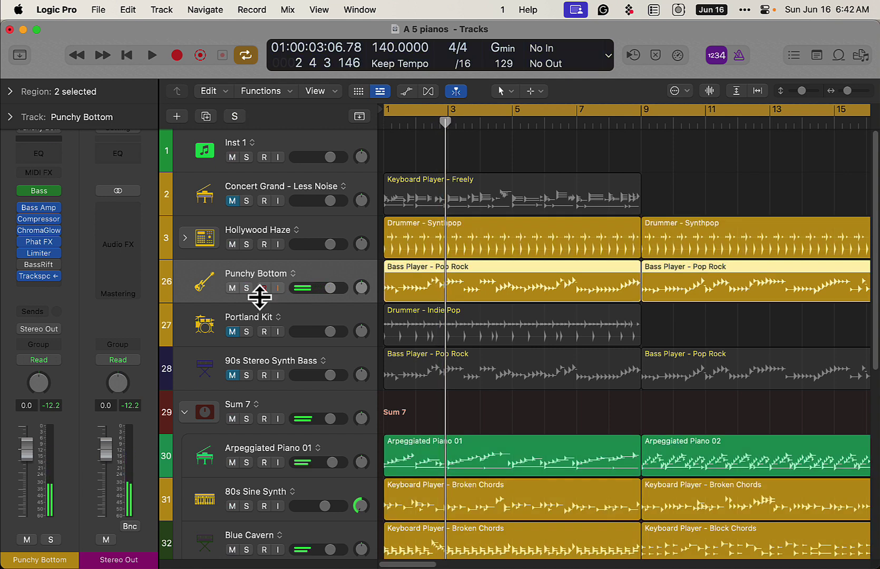
{"action": "left_click", "coordinate": [237, 376]}
{"action": "left_click", "coordinate": [245, 375]}
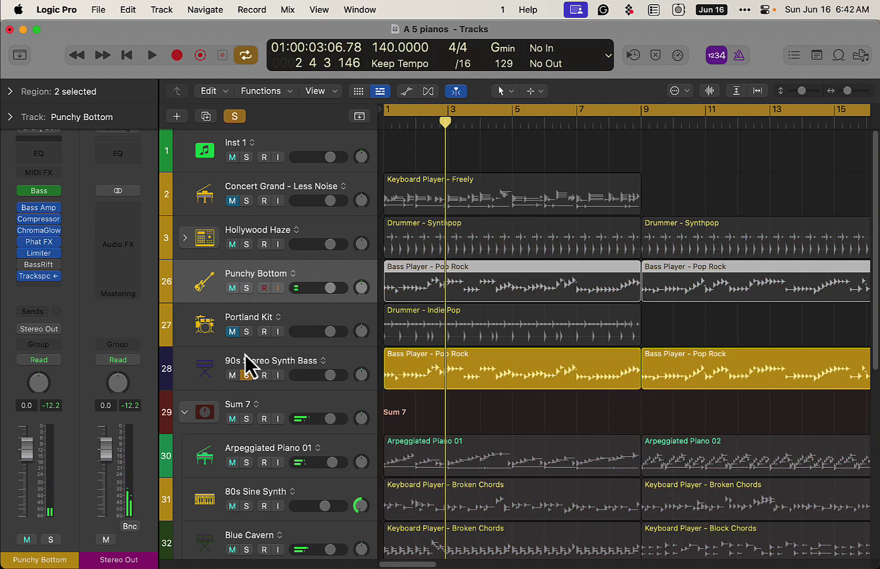
{"action": "left_click", "coordinate": [235, 290]}
{"action": "left_click", "coordinate": [335, 355]}
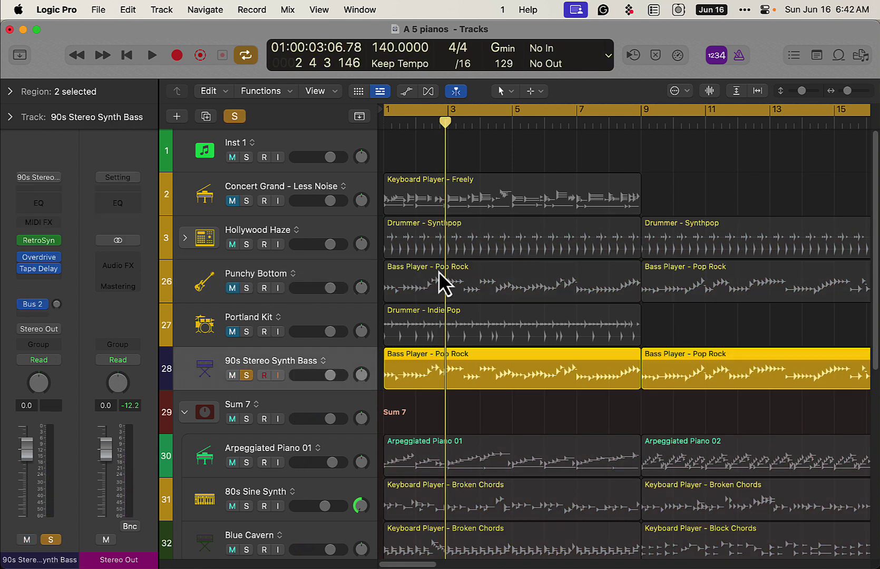
{"action": "key", "text": "Return"}
{"action": "key", "text": "space"}
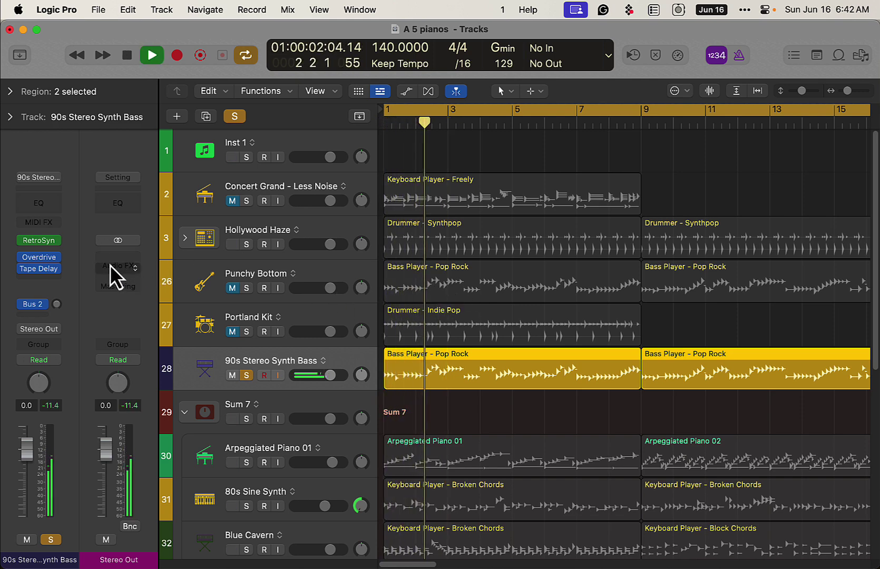
- Open the Library for track 28 and audition 90s Solid Synth Bass
{"action": "key", "text": "y"}
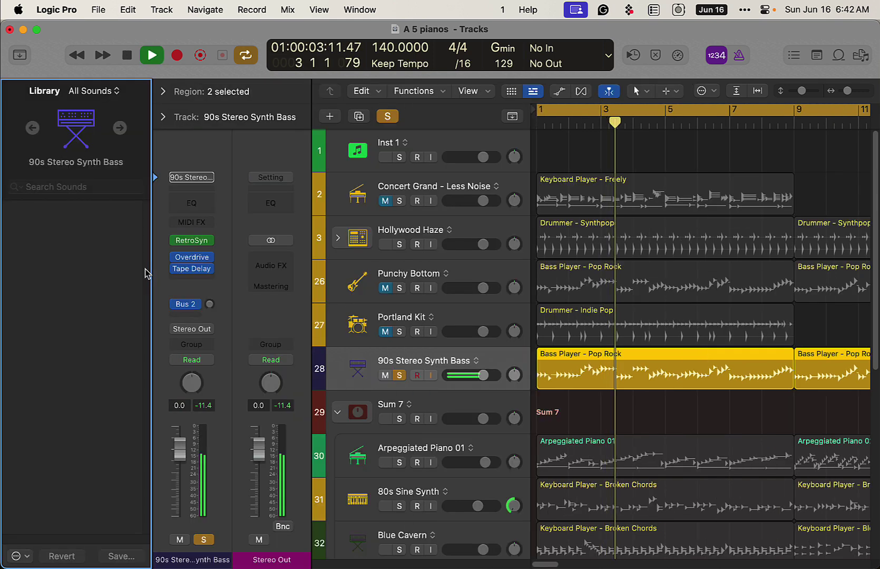
{"action": "key", "text": "i"}
{"action": "key", "text": "space"}
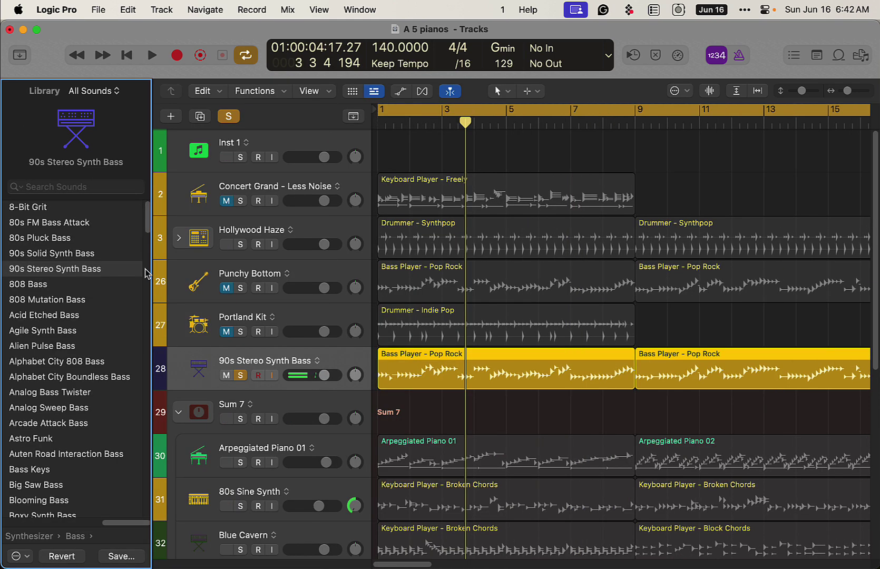
{"action": "left_click", "coordinate": [88, 254]}
{"action": "key", "text": "space"}
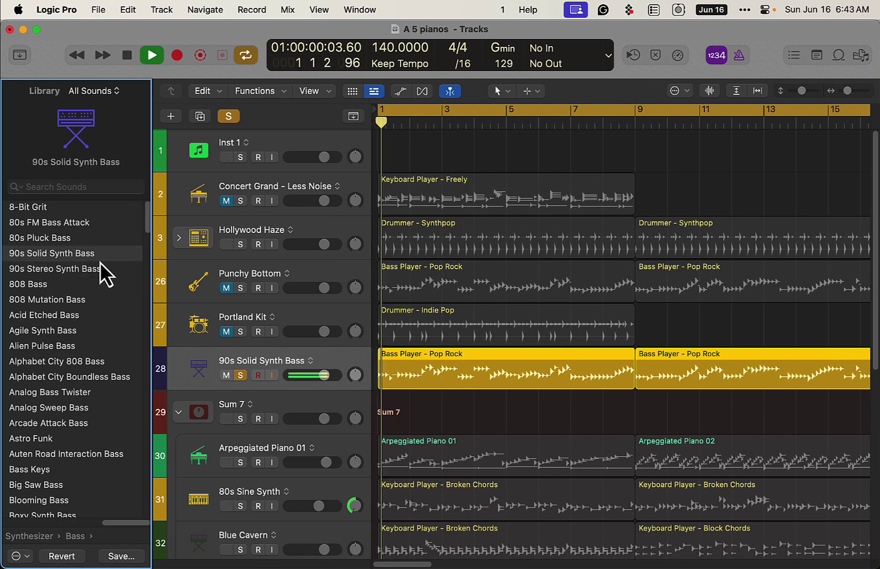
{"action": "key", "text": "space"}
- Audition Agile Synth Bass, then settle on Alphabet City Boundless Bass
{"action": "left_click", "coordinate": [100, 331]}
{"action": "key", "text": "space"}
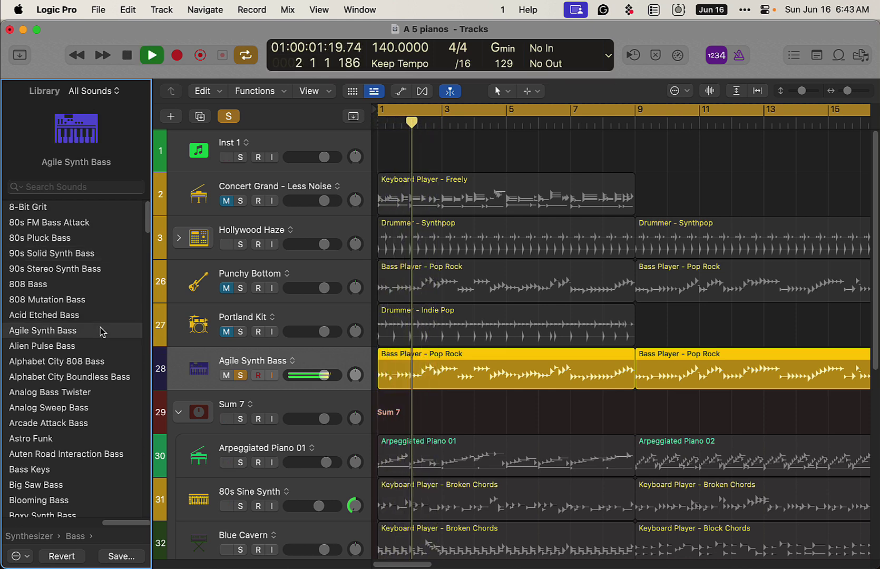
{"action": "key", "text": "space"}
{"action": "left_click", "coordinate": [98, 376]}
{"action": "key", "text": "space"}
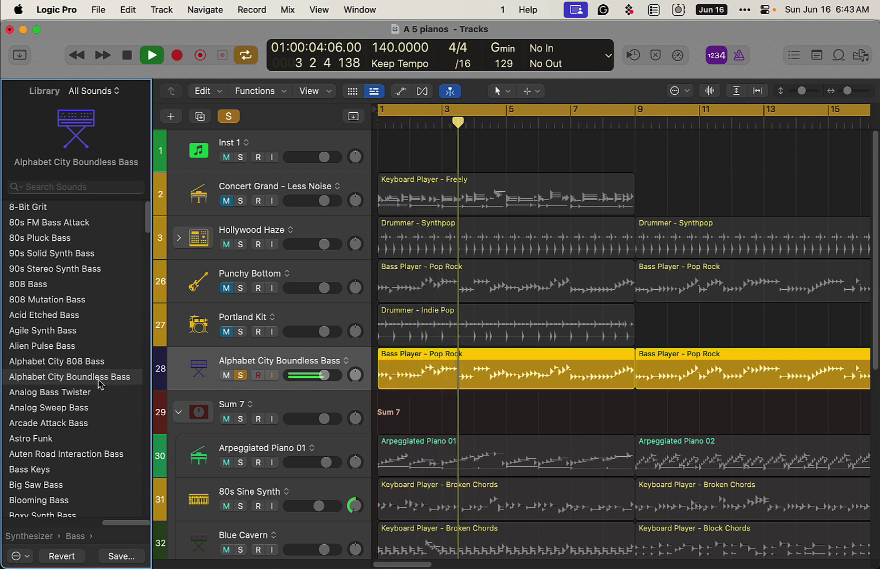
{"action": "key", "text": "space"}
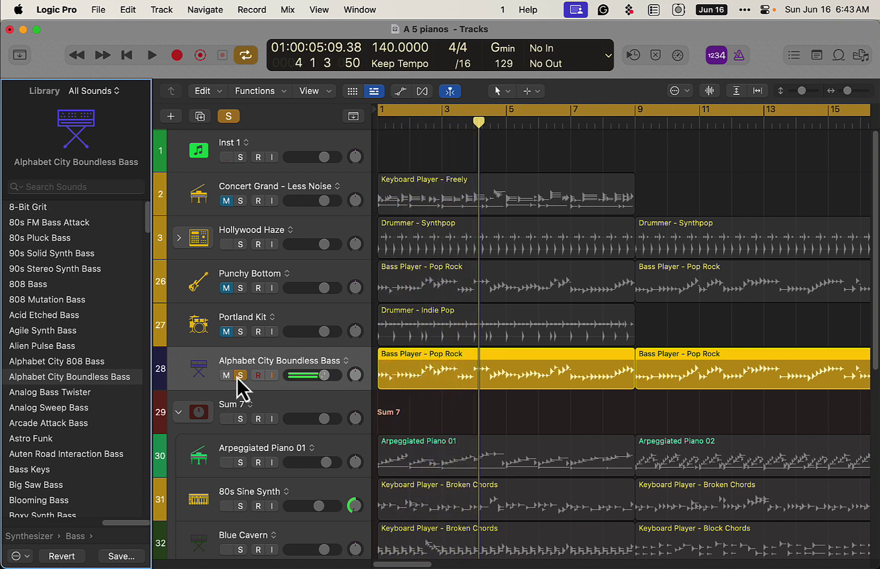
- Unsolo and mute track 28, then unmute and solo Punchy Bottom with the inspector shown
{"action": "left_click", "coordinate": [239, 376]}
{"action": "left_click", "coordinate": [226, 375]}
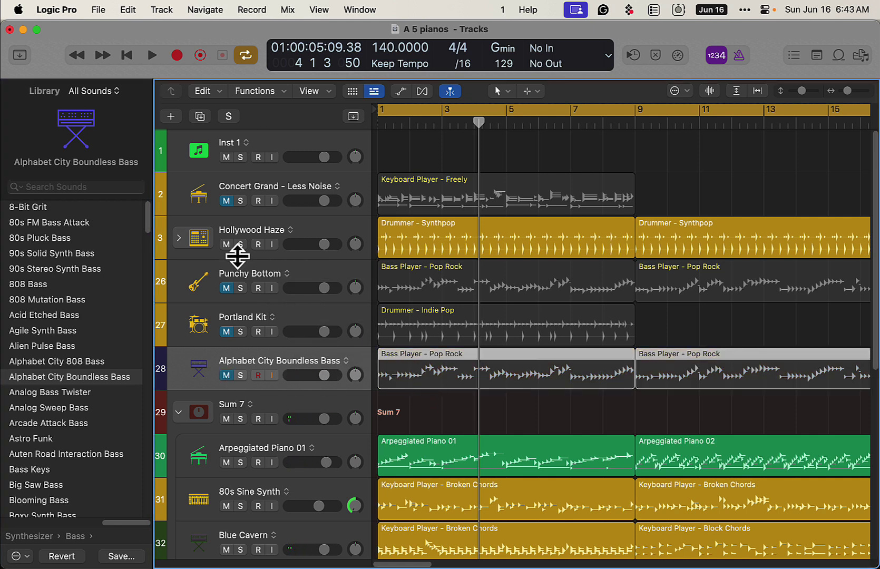
{"action": "left_click", "coordinate": [312, 270]}
{"action": "left_click", "coordinate": [226, 288]}
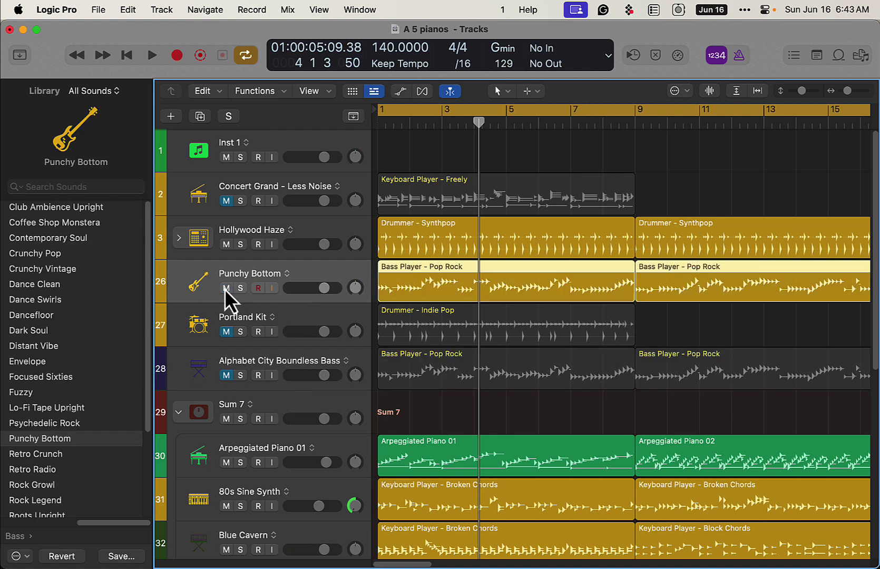
{"action": "left_click", "coordinate": [237, 290]}
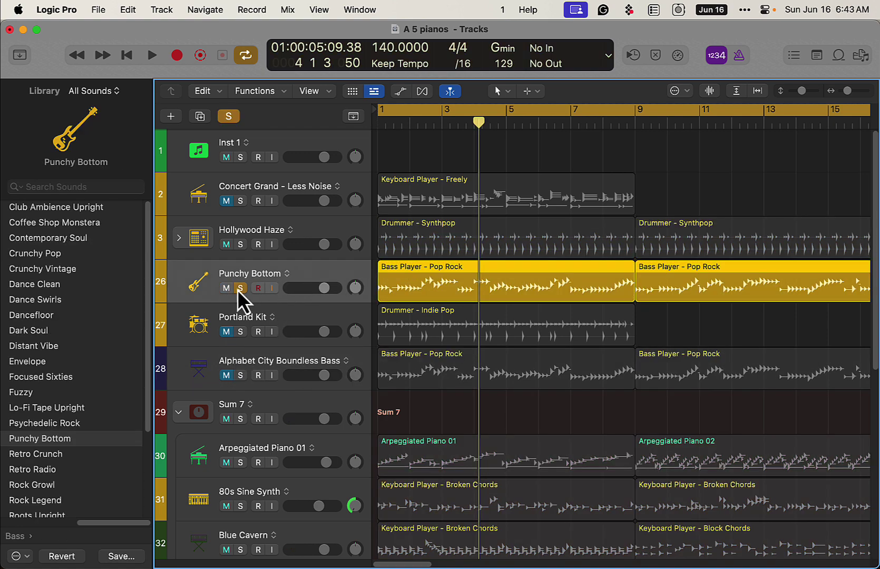
{"action": "key", "text": "i"}
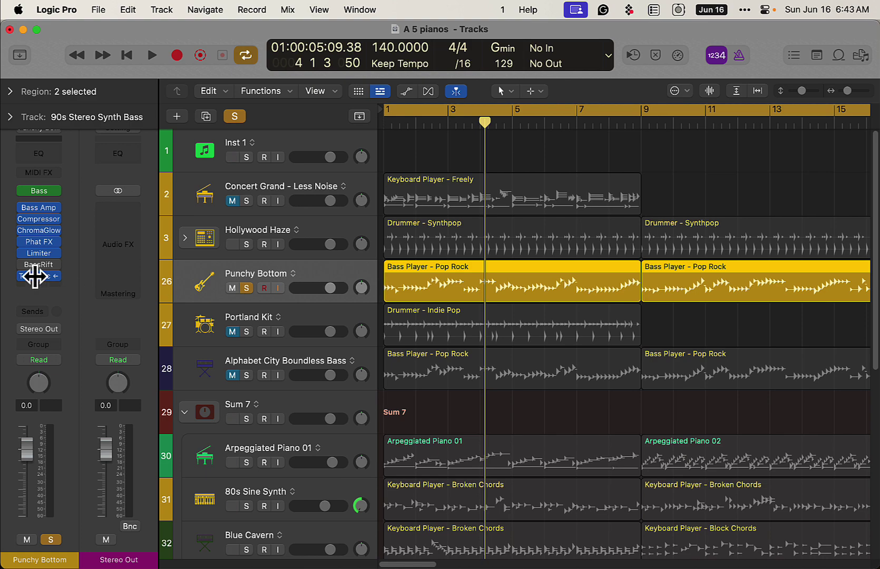
- Move BassRift above Trackspc on Punchy Bottom and position its editor beside the tracks
{"action": "mouse_move", "coordinate": [25, 272]}
{"action": "left_mouse_down"}
{"action": "mouse_move", "coordinate": [19, 264]}
{"action": "mouse_move", "coordinate": [36, 273]}
{"action": "left_mouse_up"}
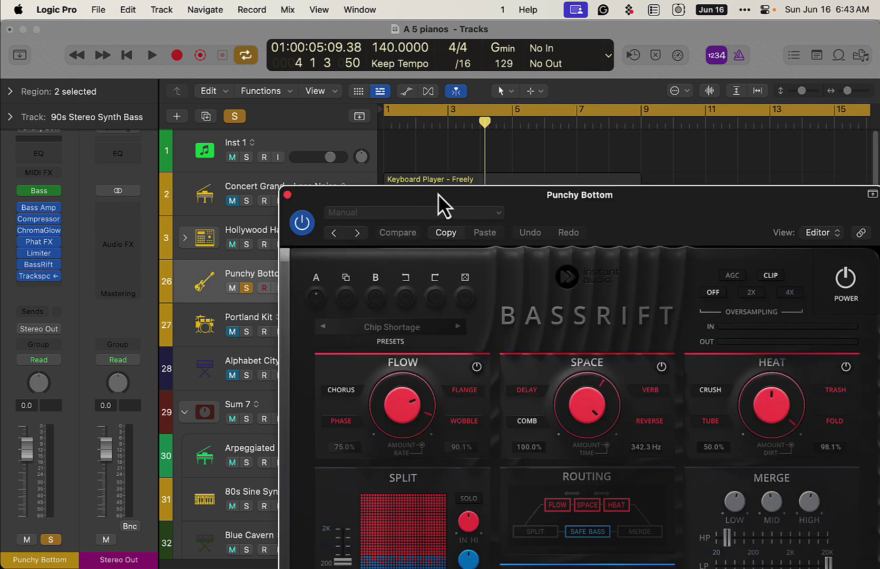
{"action": "left_click_drag", "start_coordinate": [444, 193], "coordinate": [313, 65]}
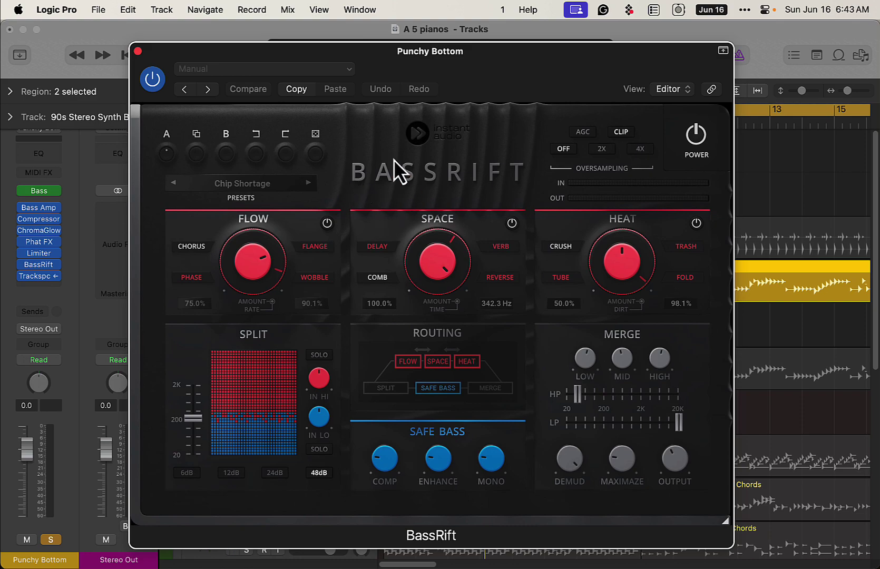
{"action": "left_click_drag", "start_coordinate": [252, 54], "coordinate": [335, 48]}
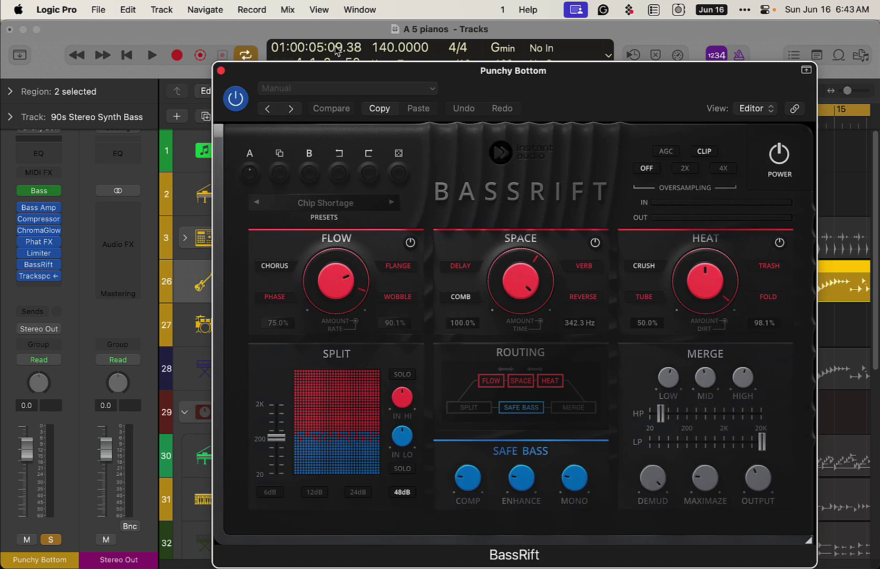
{"action": "left_click_drag", "start_coordinate": [325, 67], "coordinate": [391, 71]}
- Listen to the bass, then unsolo Punchy Bottom and play the full song
{"action": "key", "text": "space"}
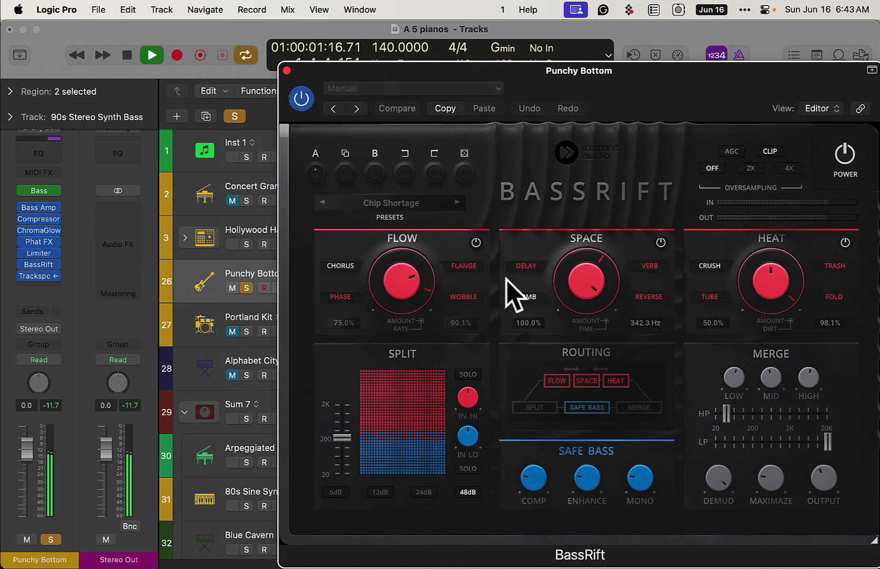
{"action": "key", "text": "space"}
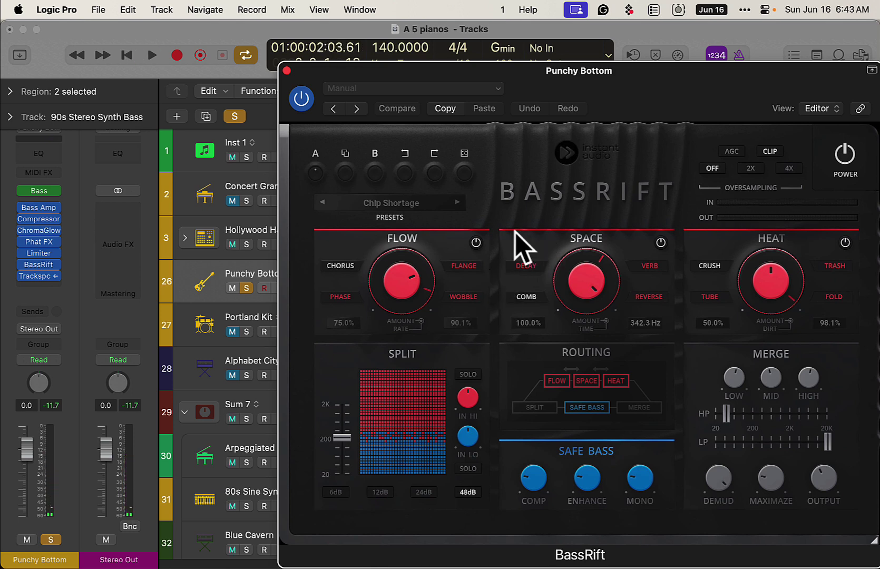
{"action": "left_click", "coordinate": [250, 288]}
{"action": "key", "text": "space"}
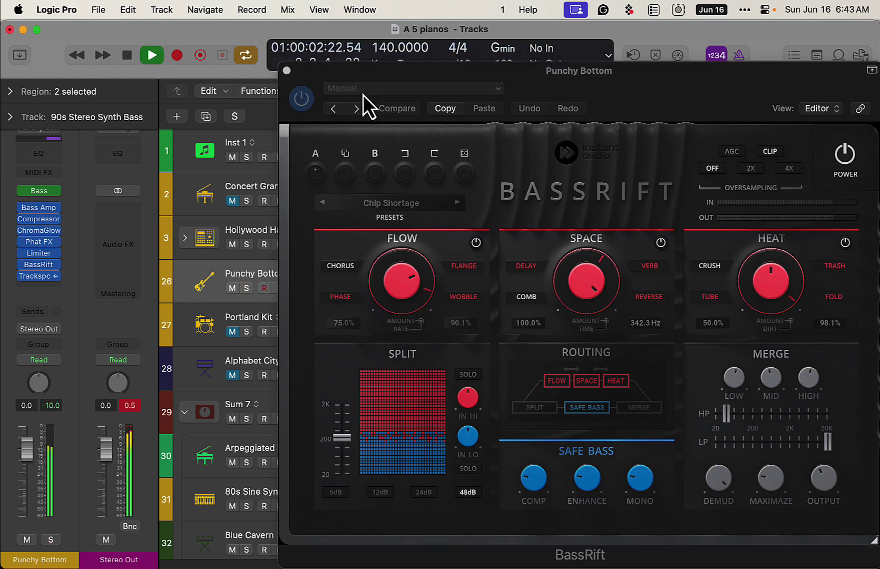
- Load BassRift's Chopped Bass then Chopper Tops preset, solo Punchy Bottom, and stop playback
{"action": "left_click", "coordinate": [422, 203]}
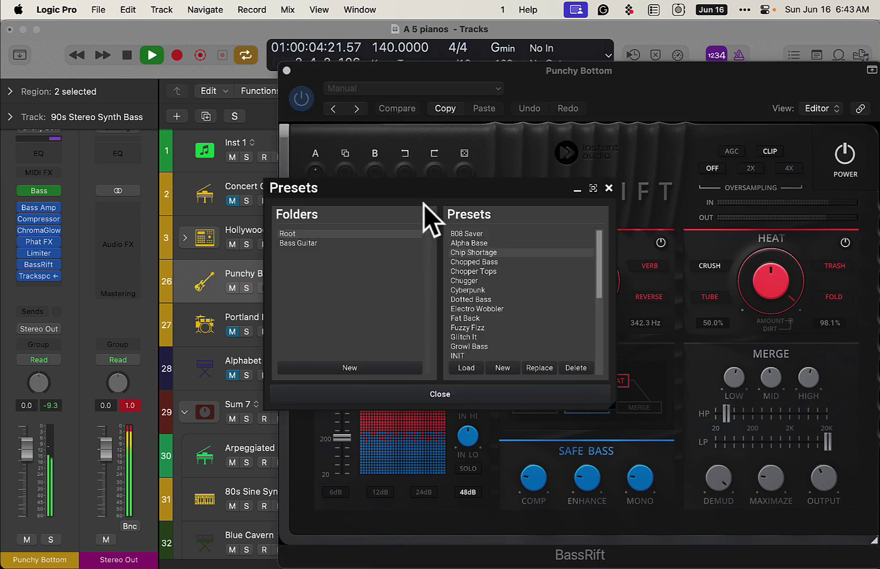
{"action": "left_click", "coordinate": [473, 262]}
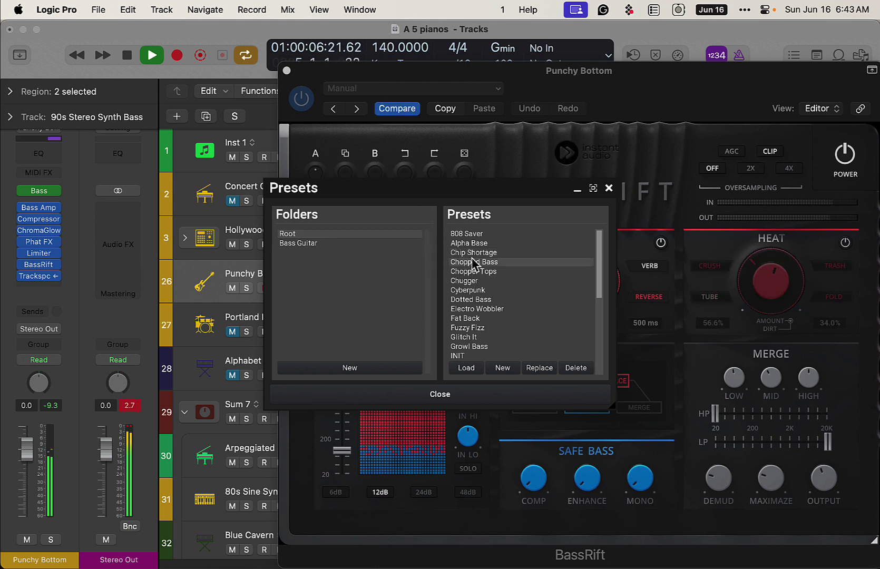
{"action": "left_click", "coordinate": [480, 272]}
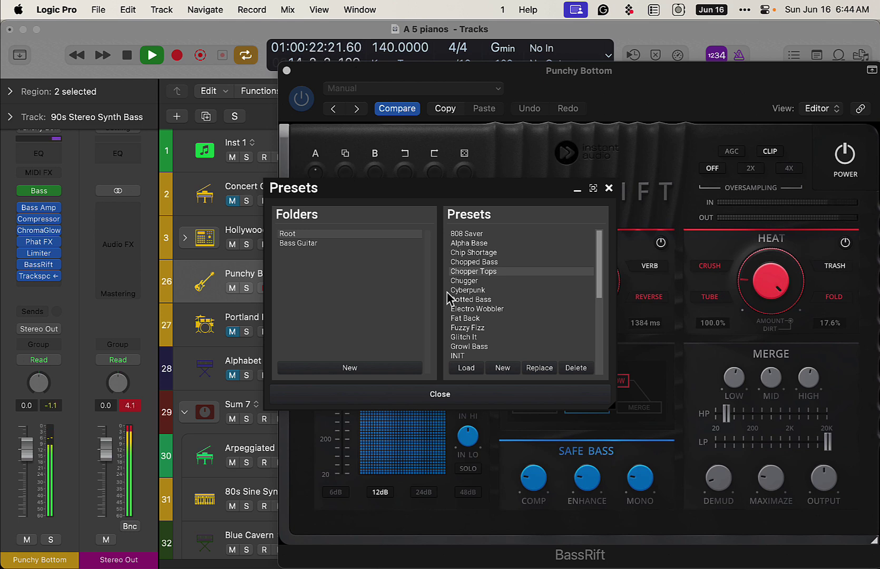
{"action": "left_click", "coordinate": [51, 539]}
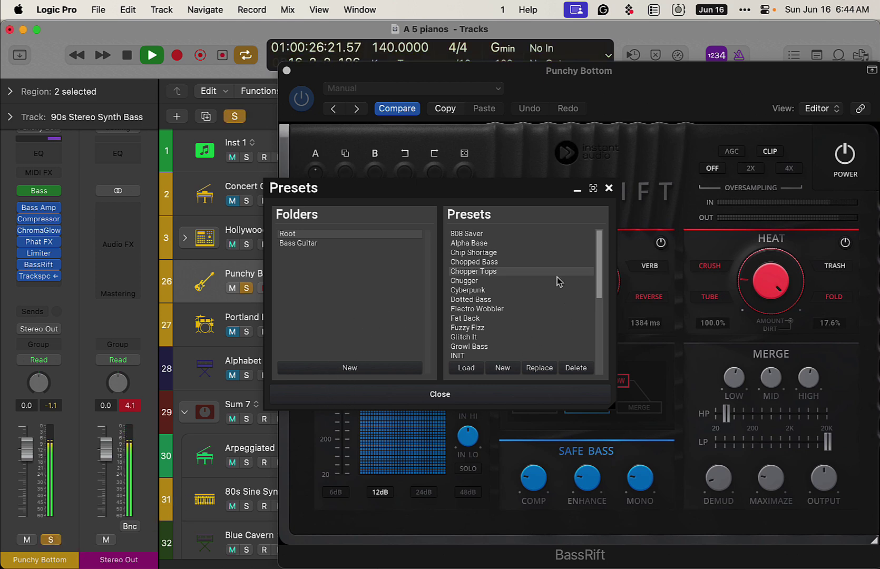
{"action": "key", "text": "space"}
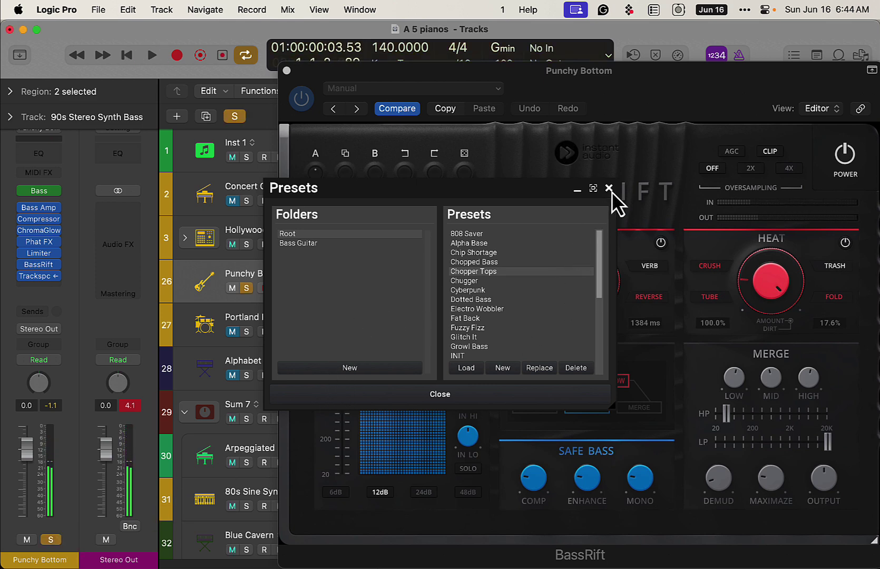
- Audition BassRift presets Chugger, Cyberpunk, Dotted Bass and Fat Back during playback
{"action": "left_click", "coordinate": [610, 189]}
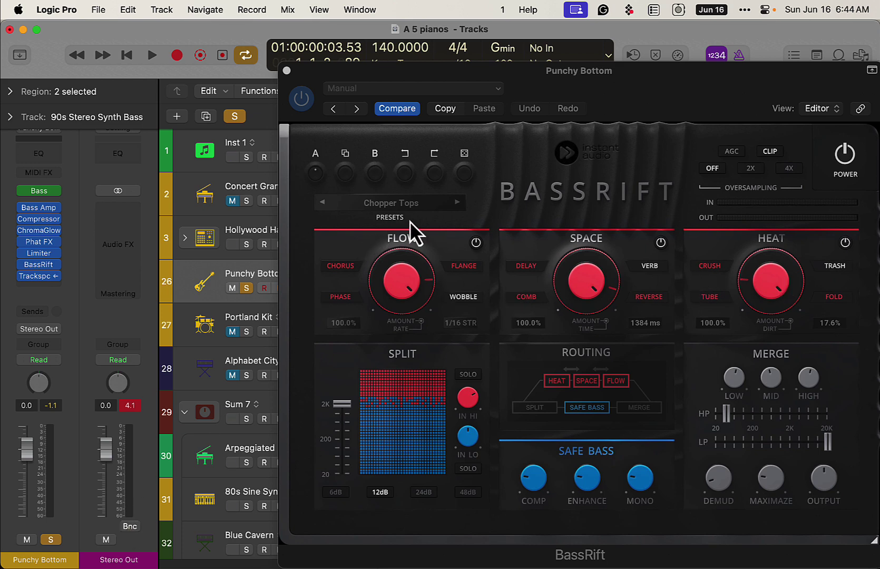
{"action": "left_click", "coordinate": [456, 202]}
{"action": "key", "text": "space"}
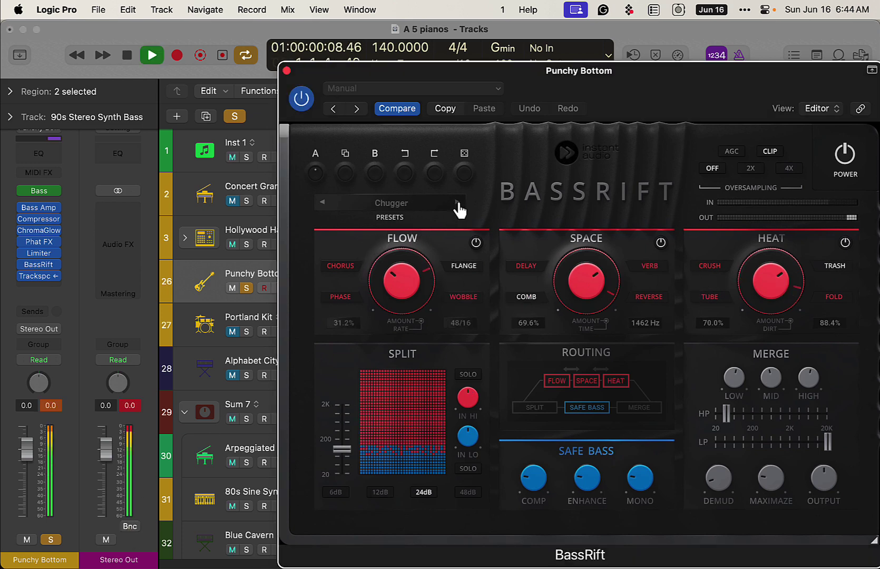
{"action": "left_click", "coordinate": [457, 202]}
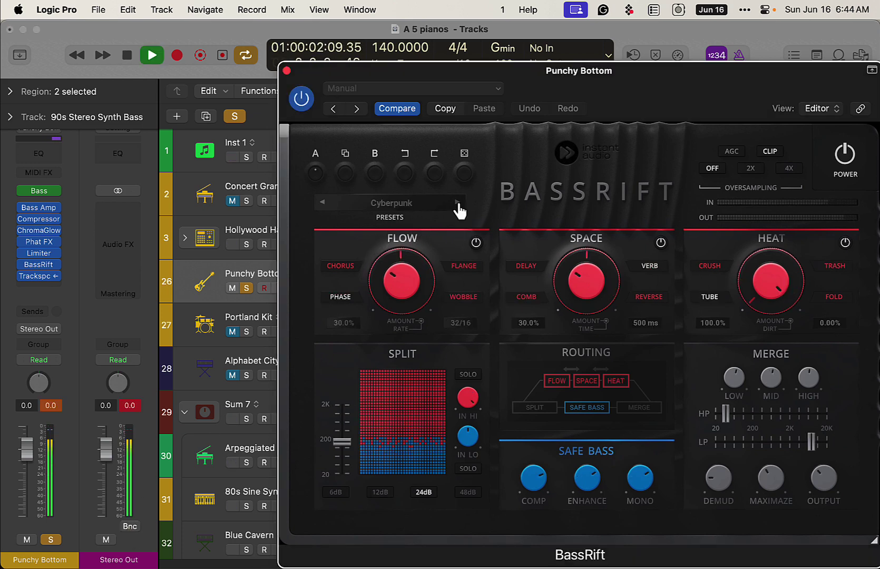
{"action": "left_click", "coordinate": [457, 202]}
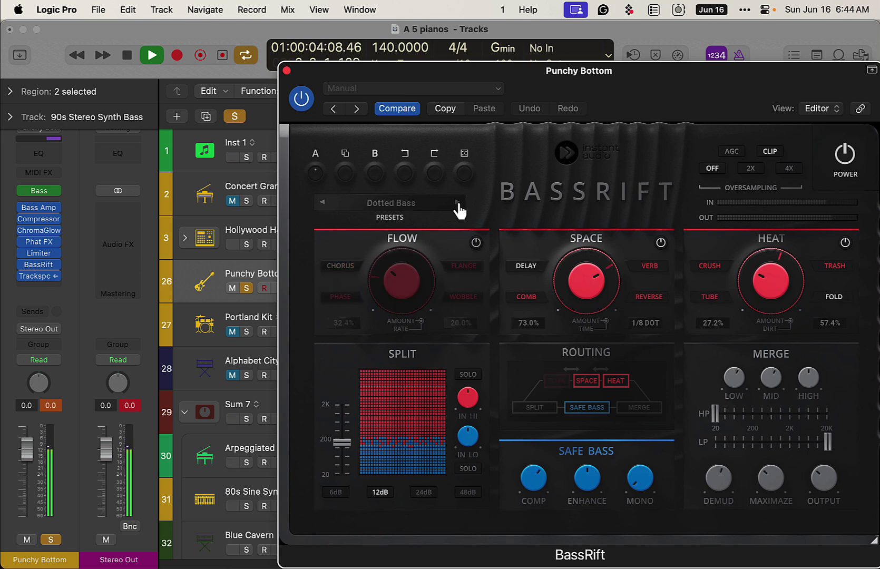
{"action": "left_click", "coordinate": [456, 202]}
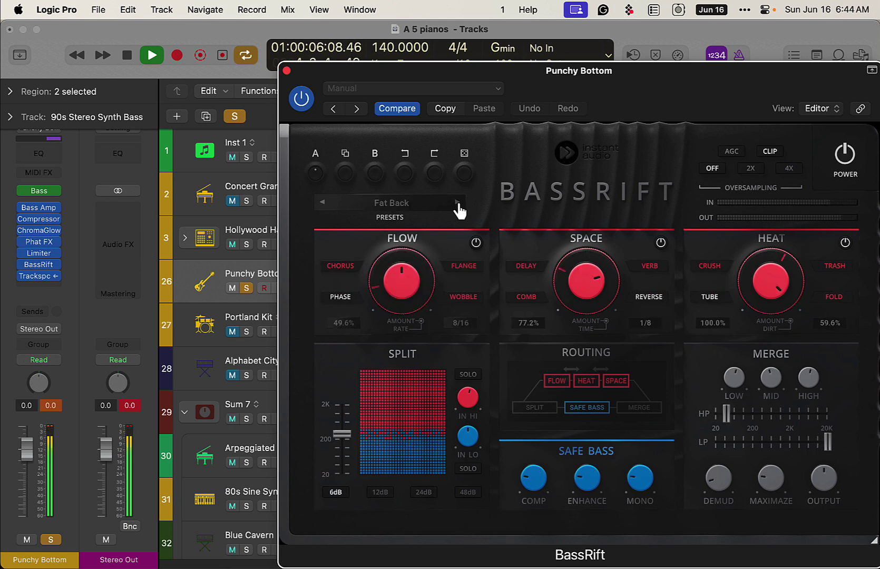
- Unsolo Punchy Bottom and step on through the Fuzzy Fizz and Glitch It presets
{"action": "left_click", "coordinate": [50, 539]}
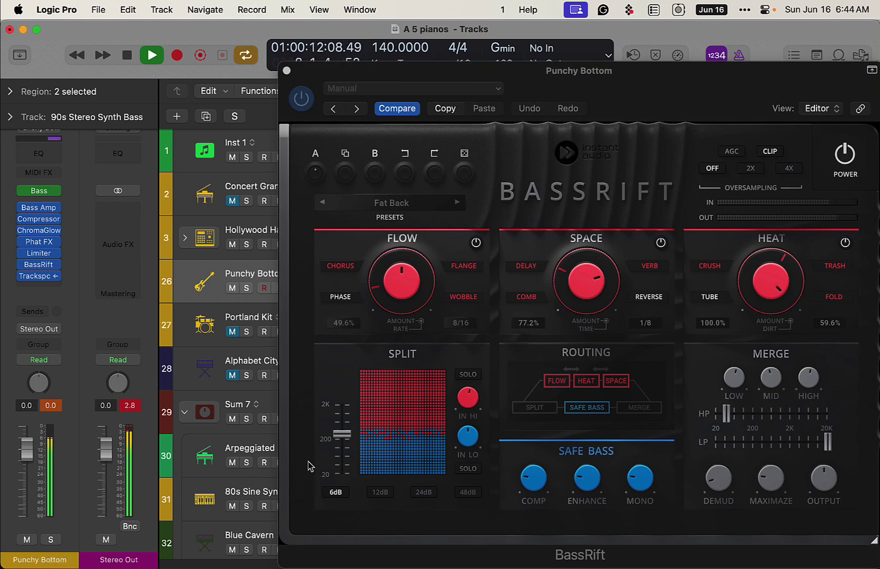
{"action": "left_click", "coordinate": [480, 394]}
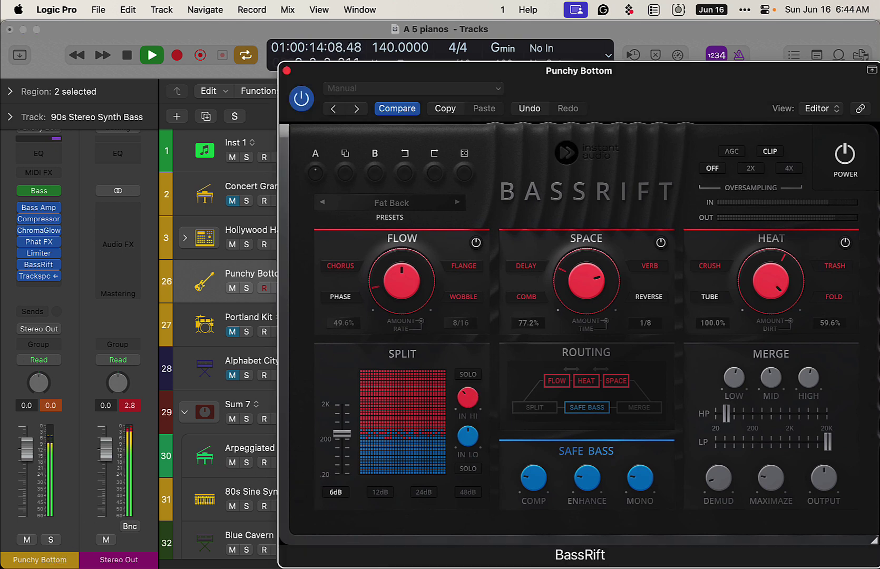
{"action": "left_click", "coordinate": [458, 203]}
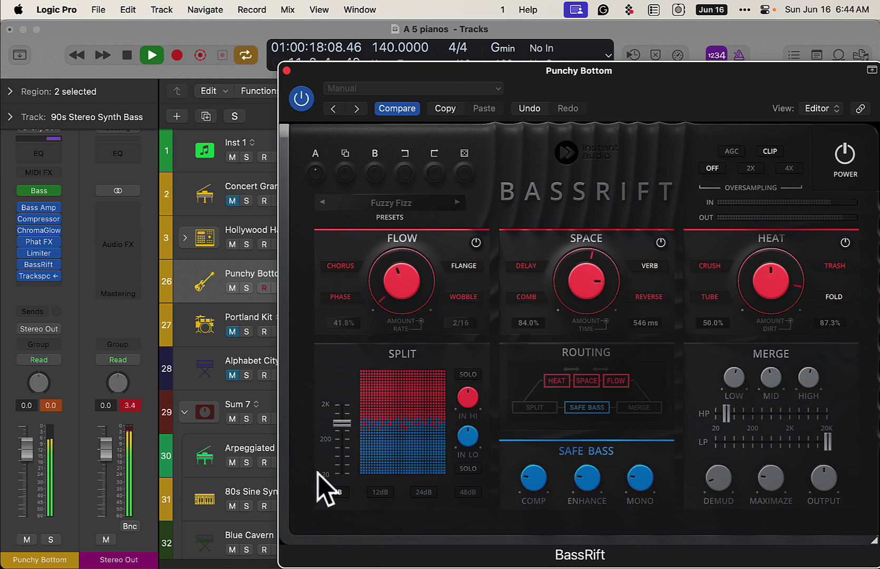
{"action": "left_click", "coordinate": [457, 203]}
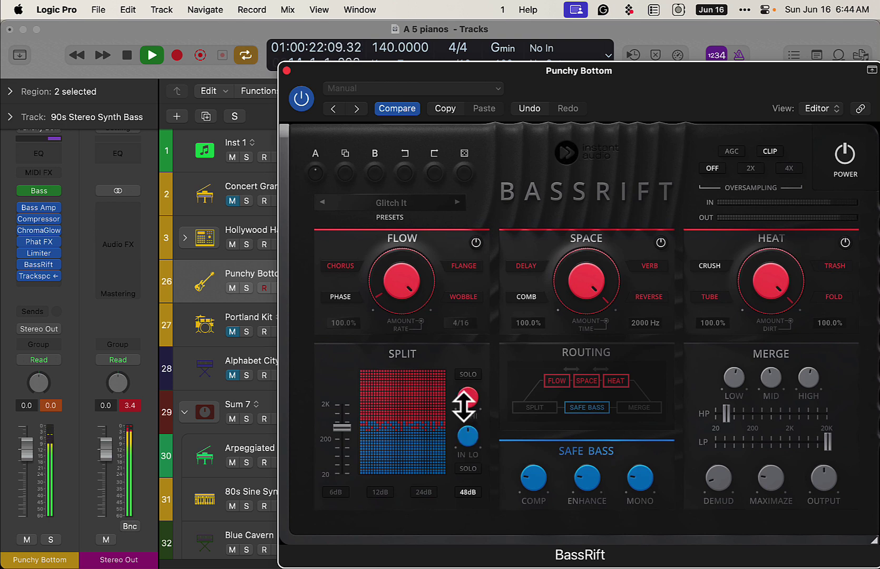
- Settle on the Growl Bass preset, adjust its Split crossover, stop playback and re-solo Punchy Bottom
{"action": "left_click_drag", "start_coordinate": [337, 433], "coordinate": [337, 438]}
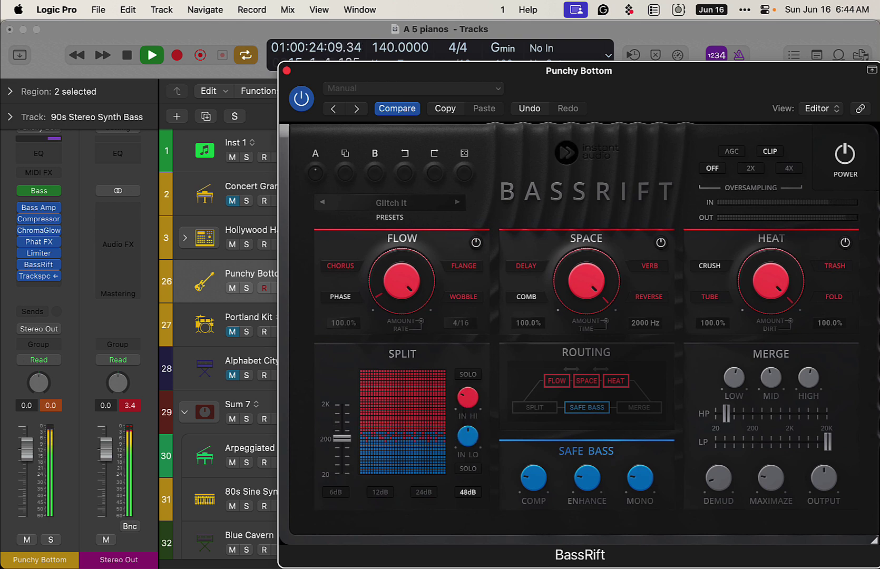
{"action": "left_click", "coordinate": [457, 203]}
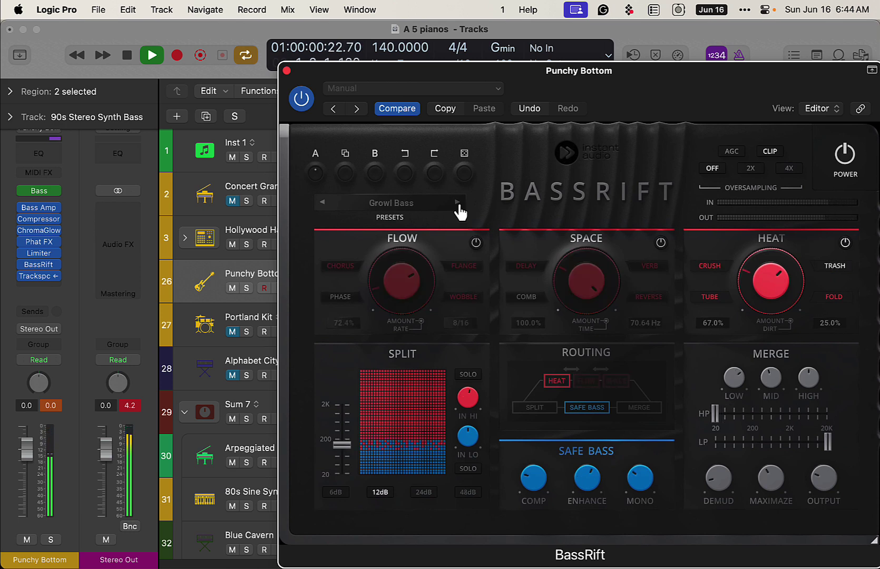
{"action": "left_click_drag", "start_coordinate": [340, 447], "coordinate": [339, 435]}
{"action": "key", "text": "space"}
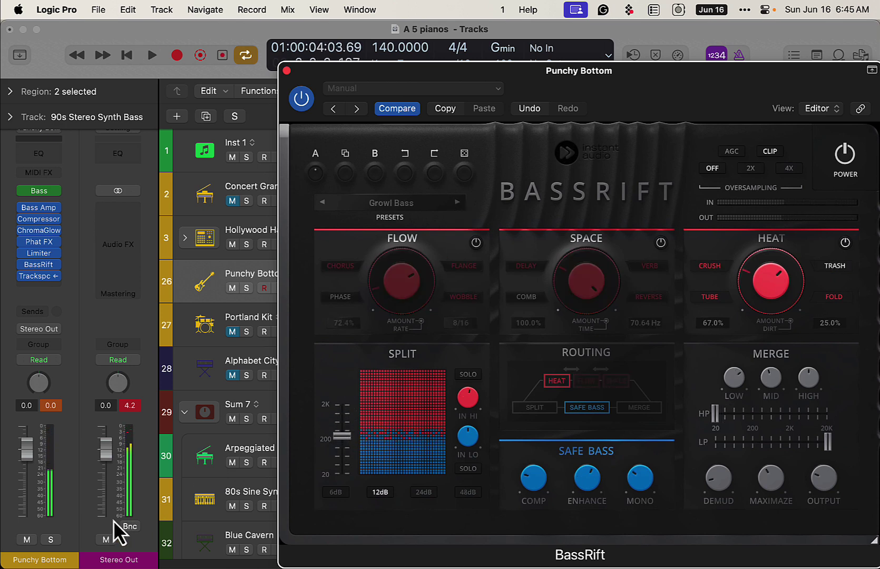
{"action": "left_click", "coordinate": [57, 537]}
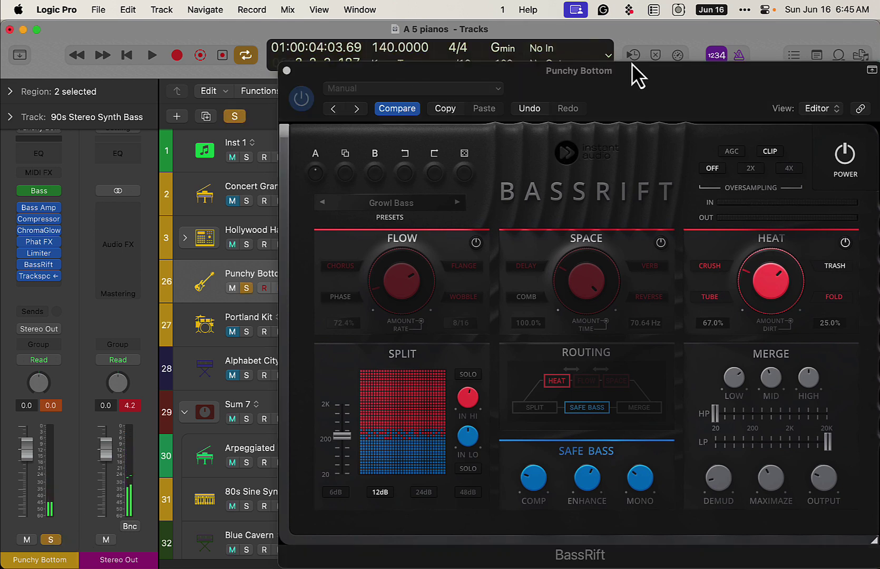
- Lower the Growl Bass Split crossover to just under 200 Hz while auditioning the soloed bass
{"action": "left_click_drag", "start_coordinate": [636, 65], "coordinate": [541, 54]}
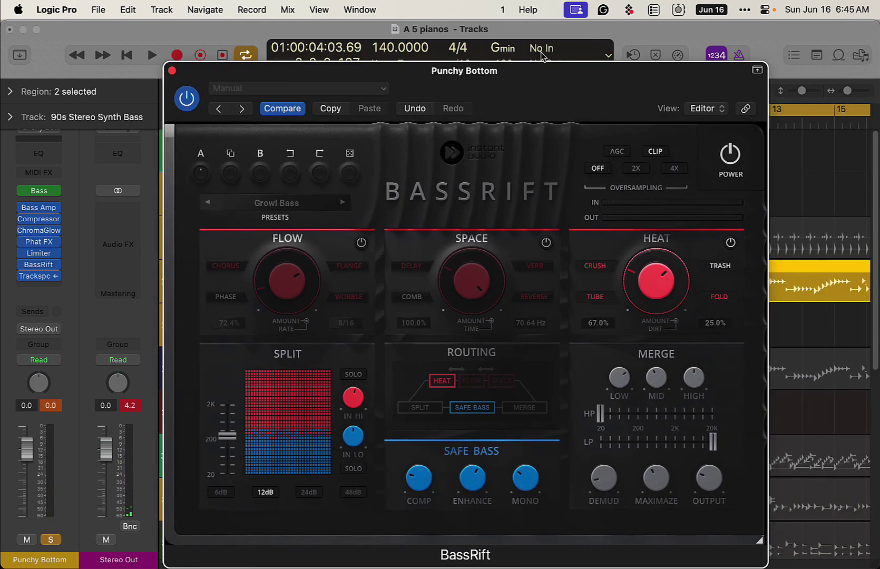
{"action": "key", "text": "space"}
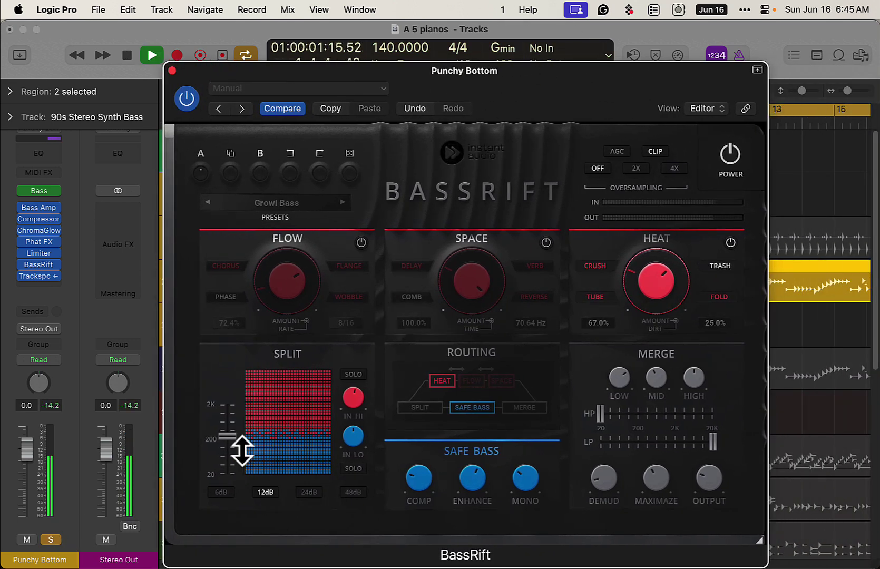
{"action": "mouse_move", "coordinate": [237, 452]}
{"action": "left_mouse_down"}
{"action": "mouse_move", "coordinate": [237, 440]}
{"action": "mouse_move", "coordinate": [237, 460]}
{"action": "mouse_move", "coordinate": [237, 447]}
{"action": "left_mouse_up"}
{"action": "key", "text": "space"}
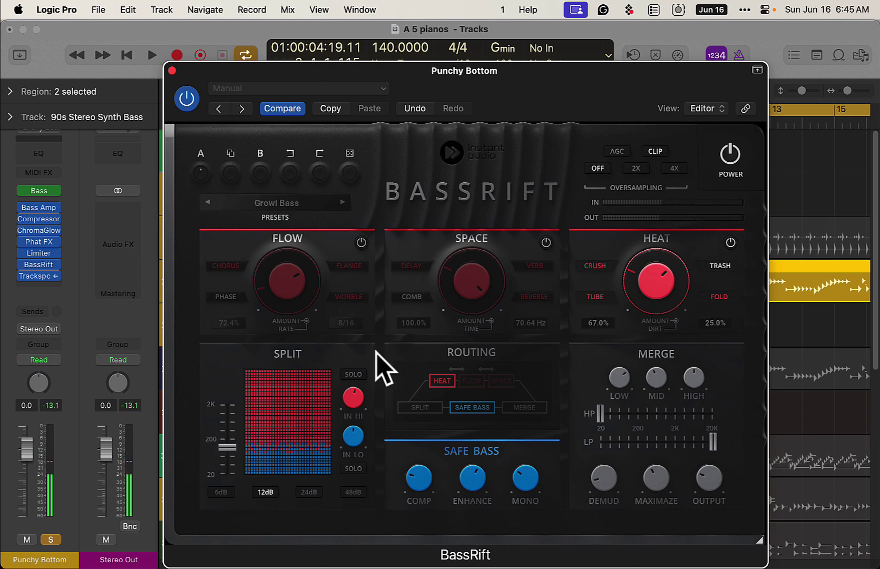